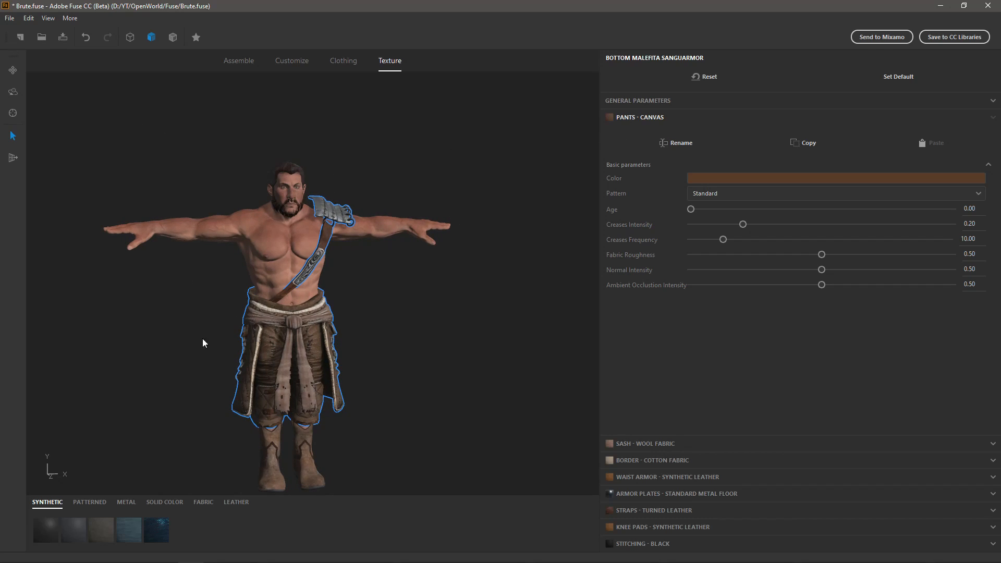
# - Switch to Mixamo in the browser and examine the Brute character's idle animation and the other idle animations
pyautogui.hotkey('alt', 'Tab')
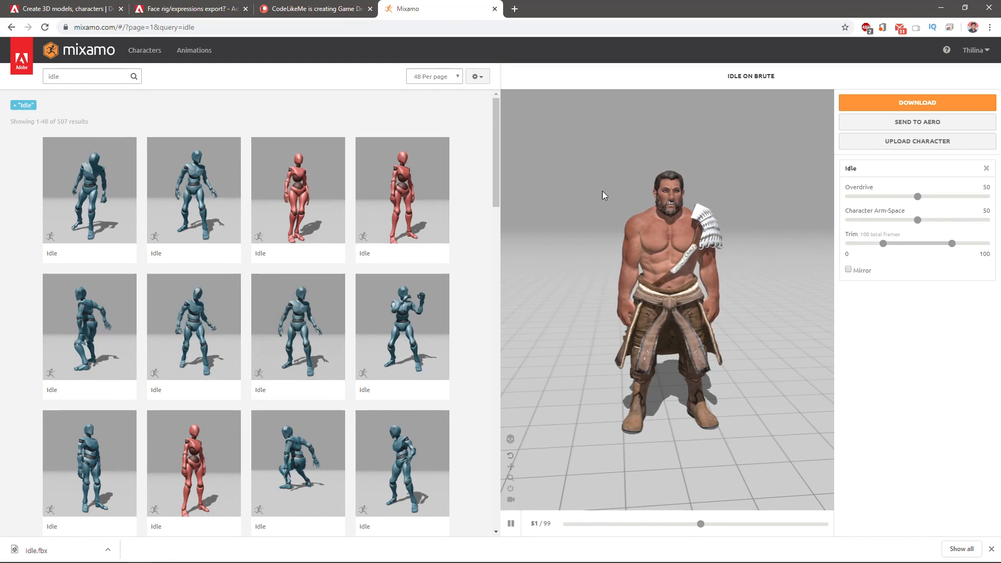
pyautogui.moveTo(618, 251); pyautogui.dragTo(668, 233)
pyautogui.press('F11')
pyautogui.moveTo(759, 324); pyautogui.dragTo(651, 336)
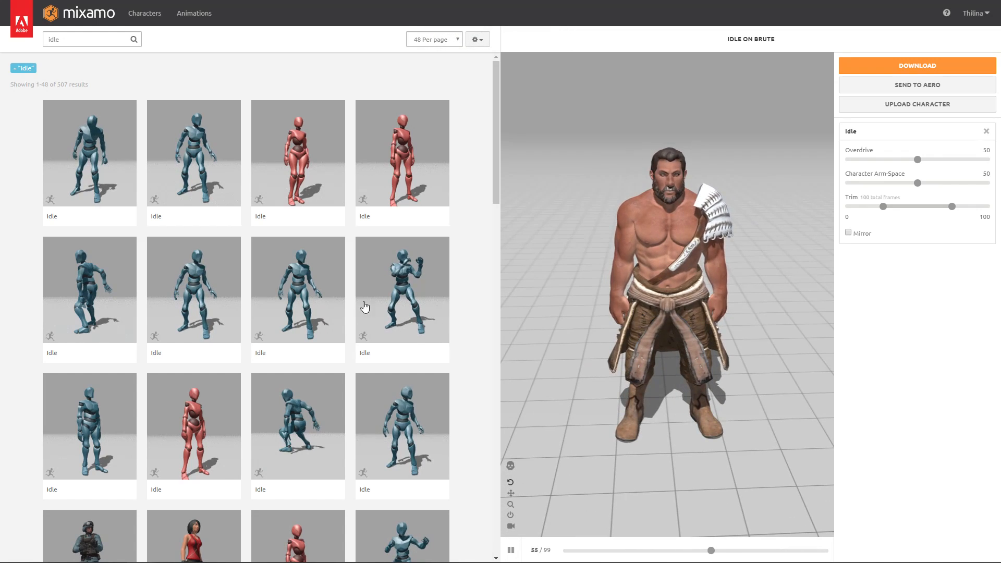
pyautogui.scroll(-2, 323, 319)
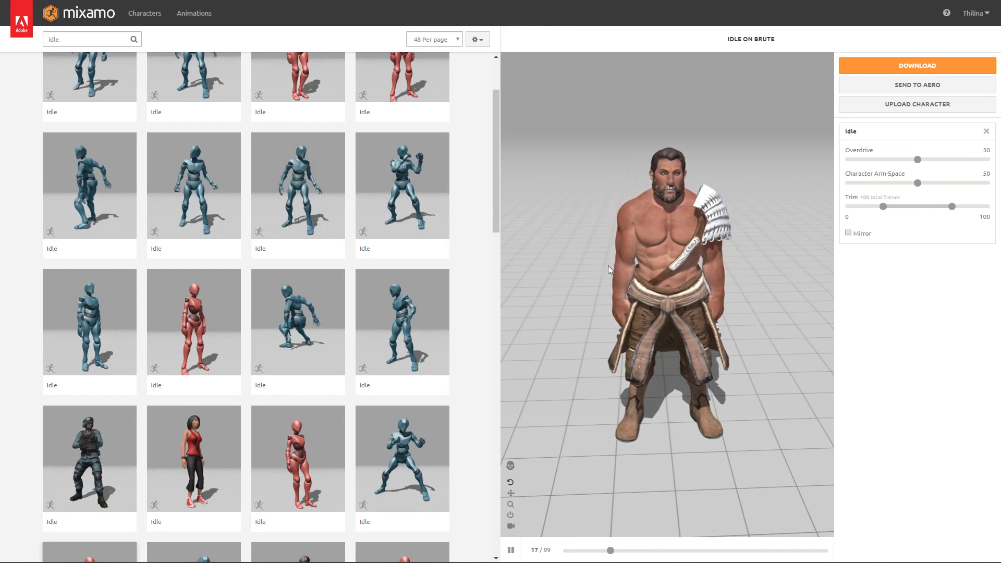
pyautogui.scroll(2, 395, 335)
pyautogui.moveTo(642, 321); pyautogui.dragTo(643, 352)
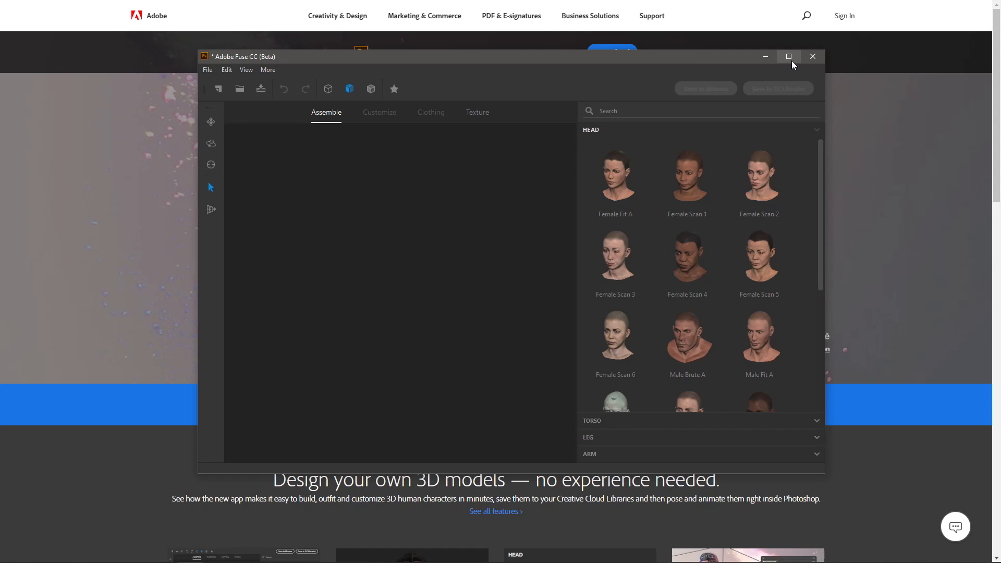
# - Switch from the Adobe Fuse web page to the empty Adobe Fuse CC project and maximize its window
pyautogui.click(749, 11)
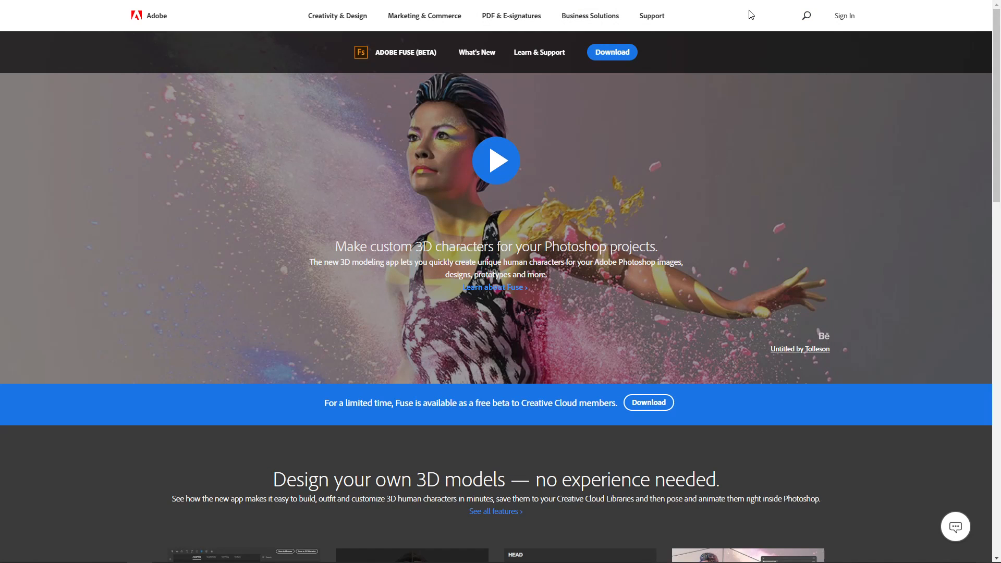
pyautogui.press('F11')
pyautogui.hotkey('alt', 'Tab')
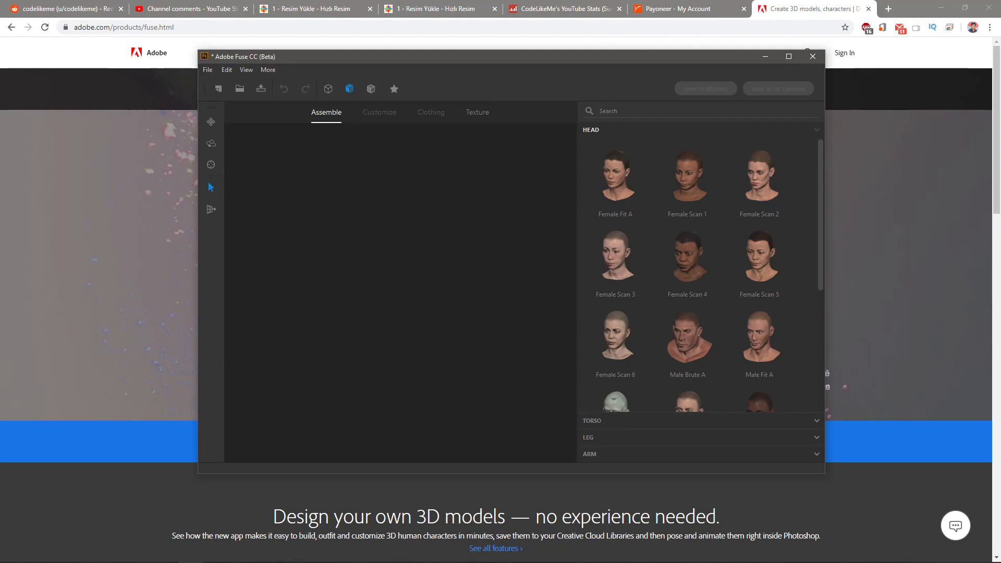
pyautogui.press('super+Up')
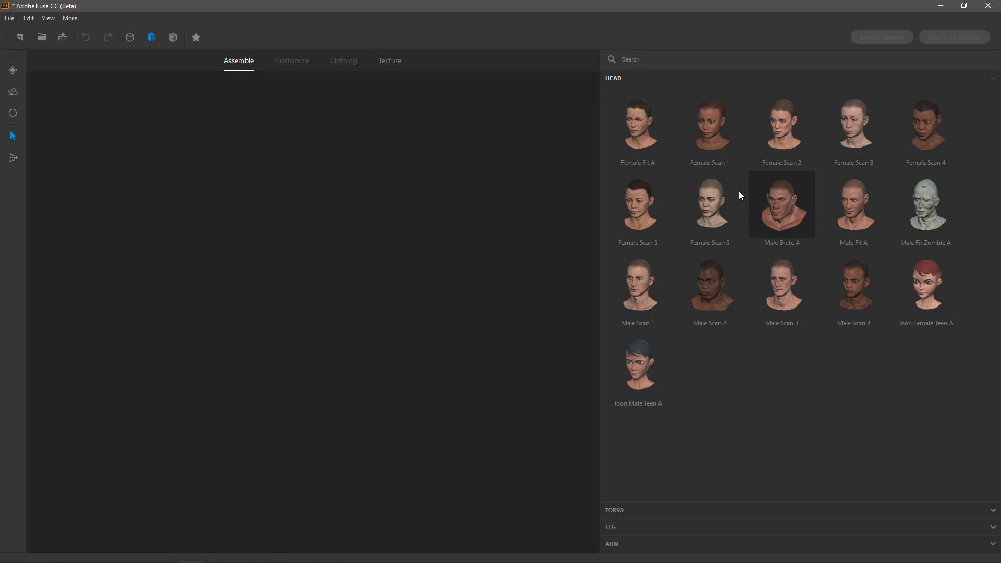
# - Assemble the character's body from the Male Brute A head, legs, torso and arms
pyautogui.click(779, 208)
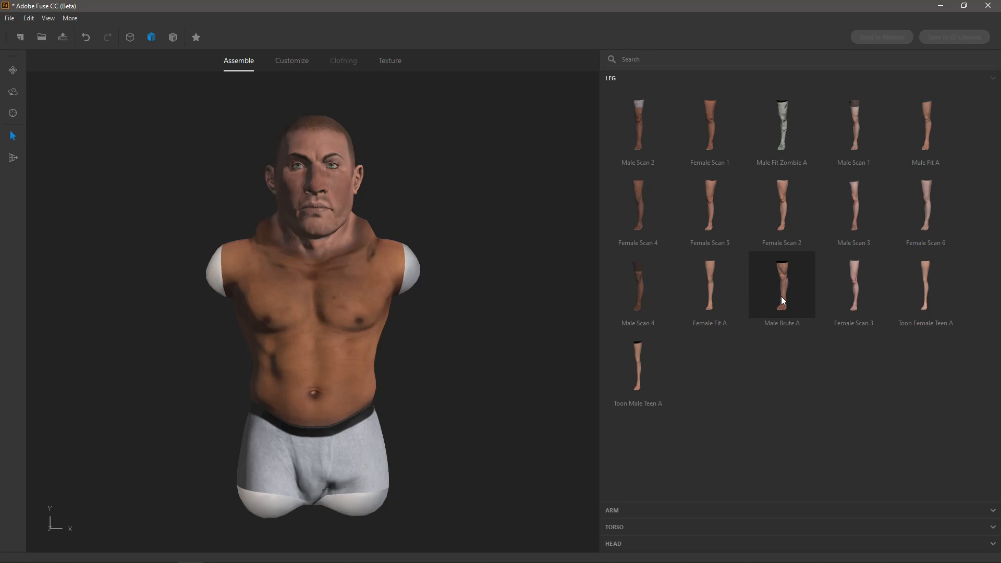
pyautogui.moveTo(305, 268); pyautogui.dragTo(308, 265)
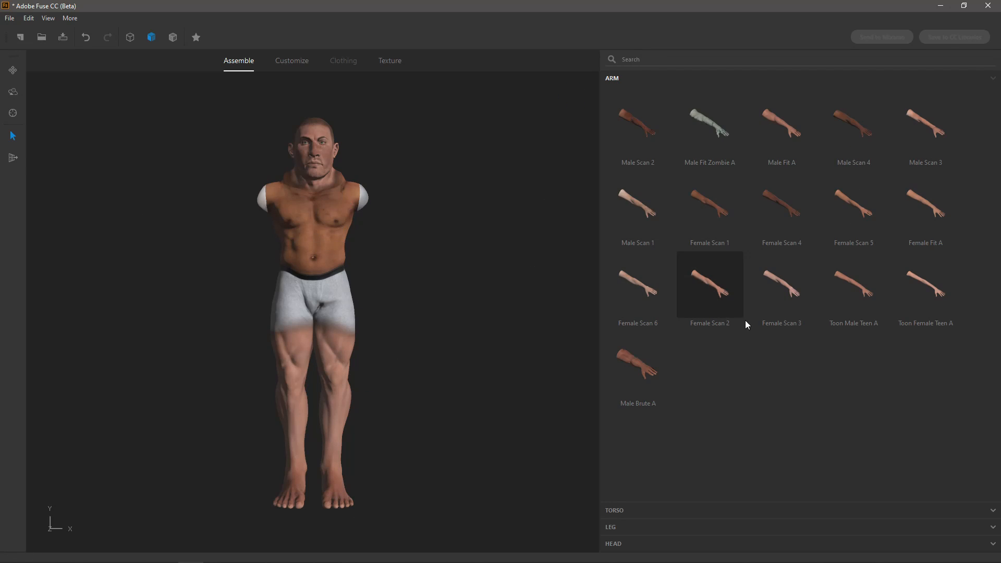
pyautogui.click(634, 509)
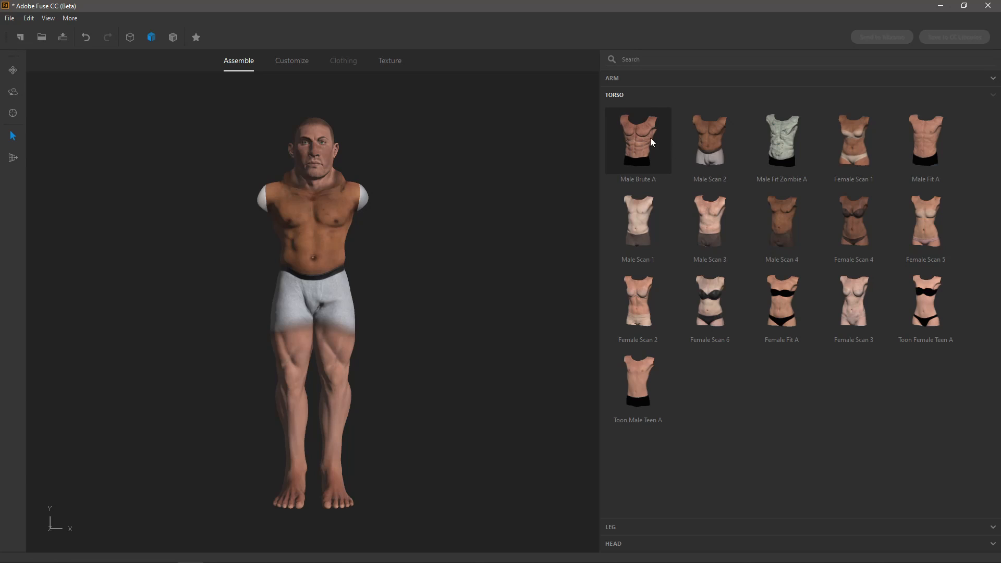
pyautogui.click(645, 173)
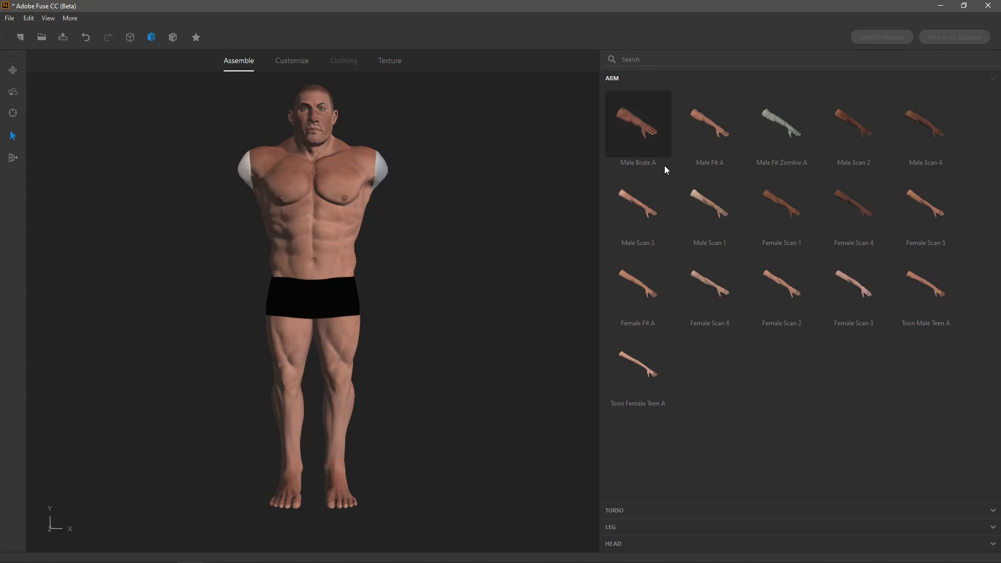
pyautogui.click(639, 130)
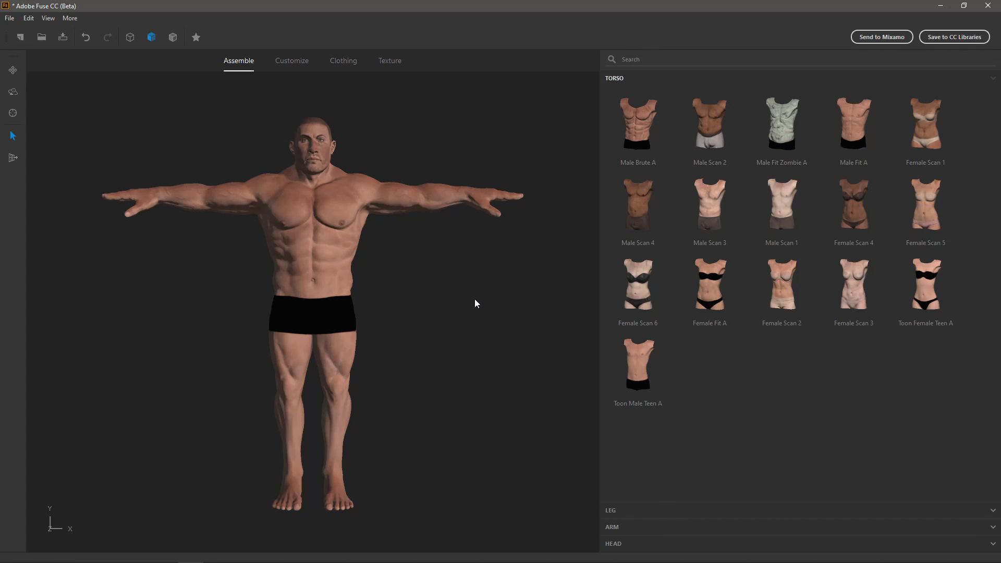
# - Try the Bicep Small / Big adjustment on the character's upper arms
pyautogui.click(280, 65)
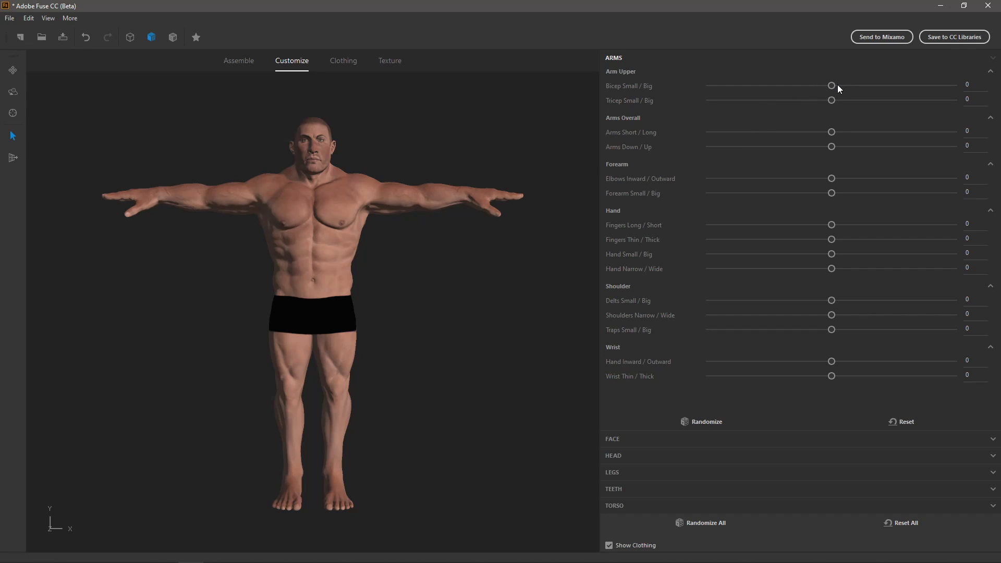
pyautogui.moveTo(832, 85); pyautogui.dragTo(811, 86)
pyautogui.moveTo(802, 86); pyautogui.dragTo(827, 79)
# - Randomize the character's teeth parameters and set Teeth Over Bite to 0
pyautogui.click(621, 454)
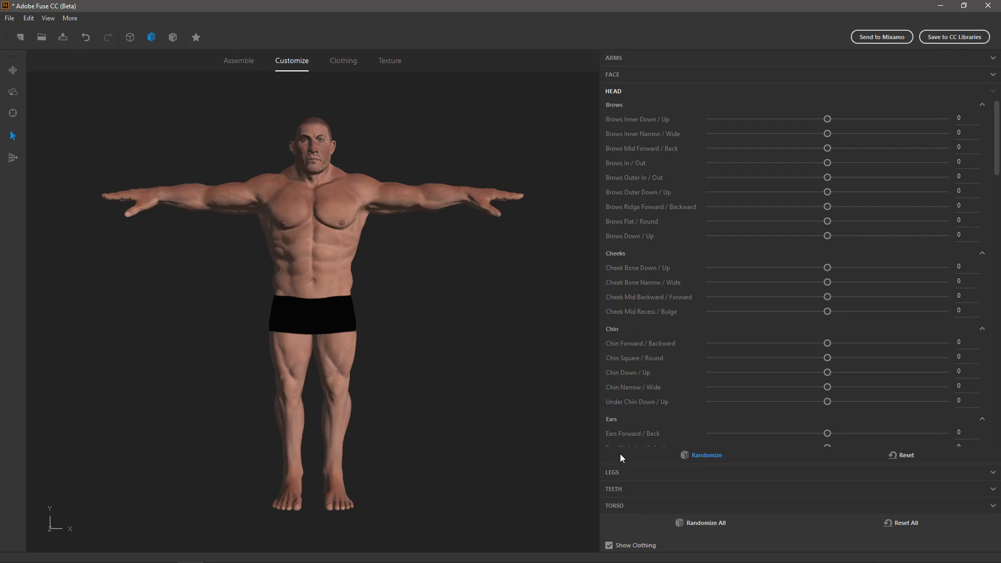
pyautogui.click(617, 489)
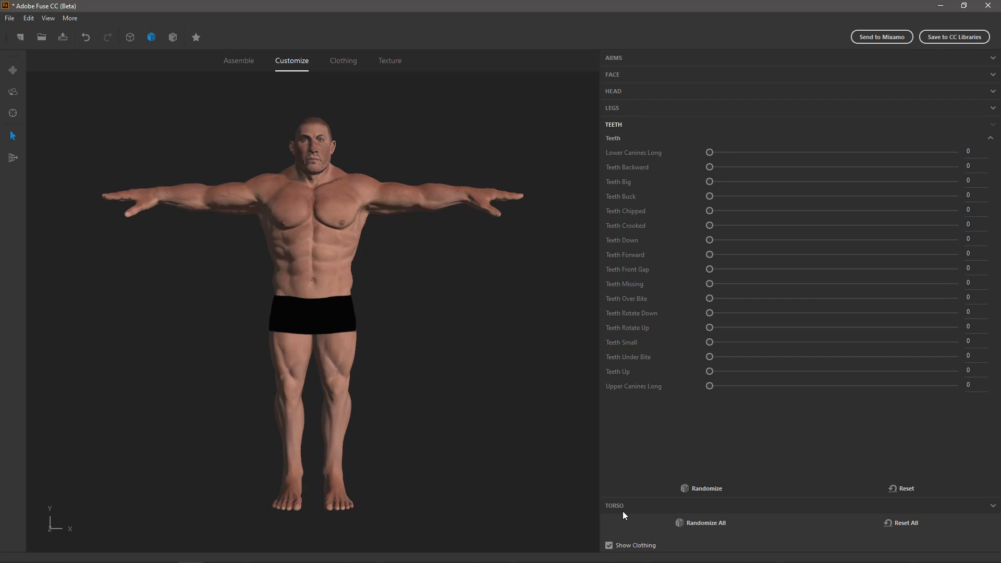
pyautogui.click(704, 490)
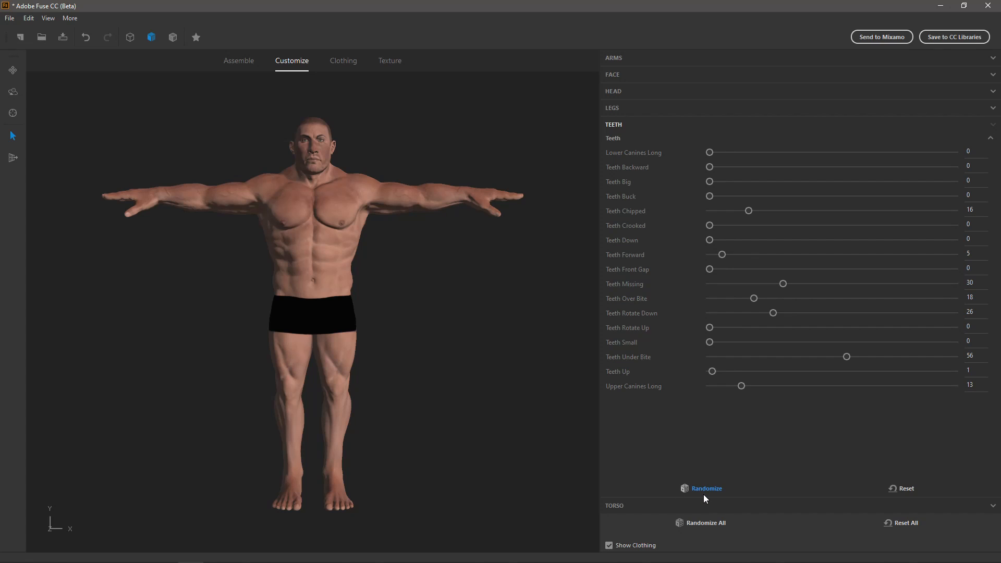
pyautogui.scroll(4, 292, 163)
pyautogui.moveTo(500, 196); pyautogui.dragTo(422, 256)
pyautogui.moveTo(444, 209); pyautogui.dragTo(466, 320, button='middle')
pyautogui.scroll(2, 353, 243)
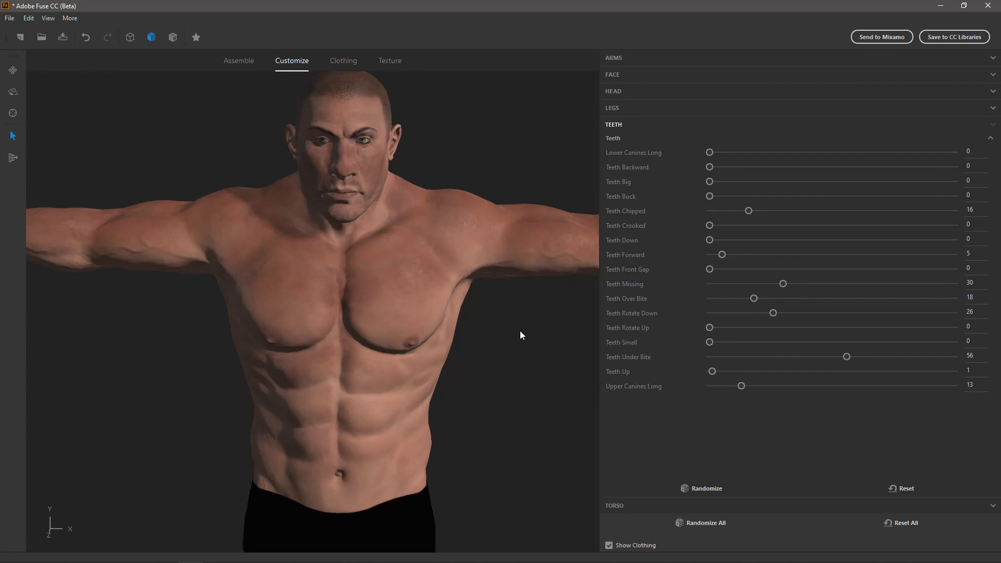
pyautogui.click(700, 487)
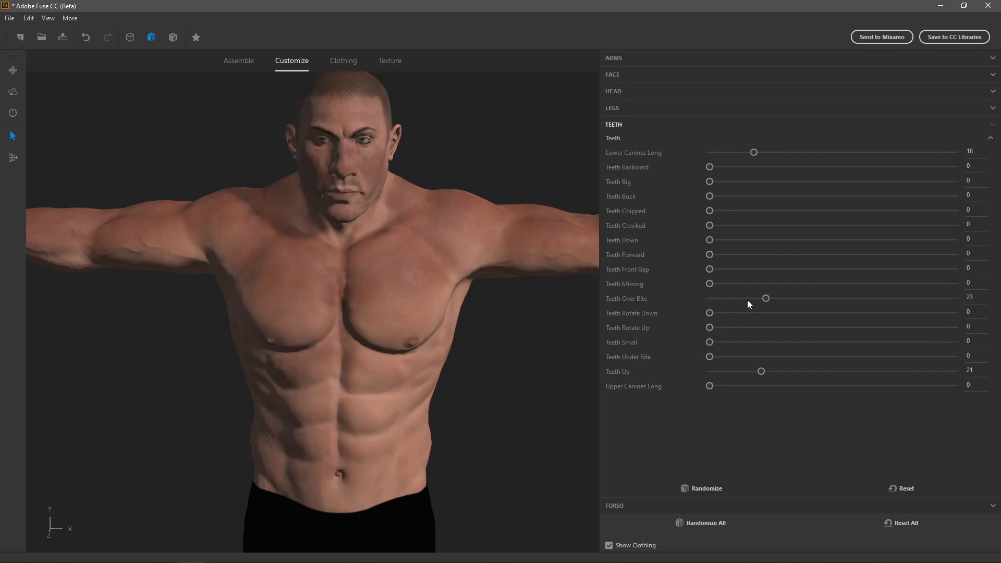
pyautogui.moveTo(764, 298); pyautogui.dragTo(678, 302)
pyautogui.click(215, 552)
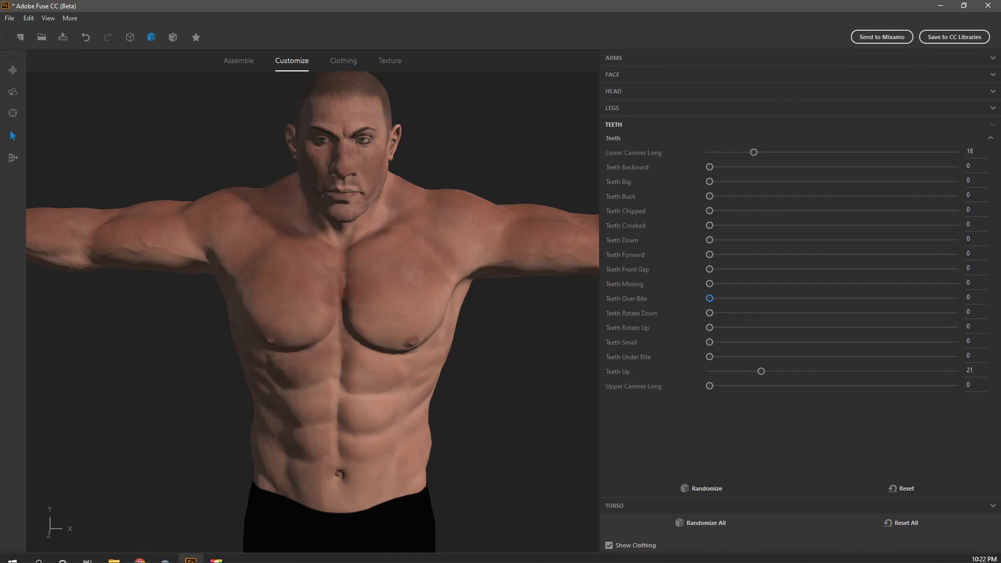
# - Try the Angry and Awkward expressions and the Extra face adjustments, returning each one to 0
pyautogui.click(615, 74)
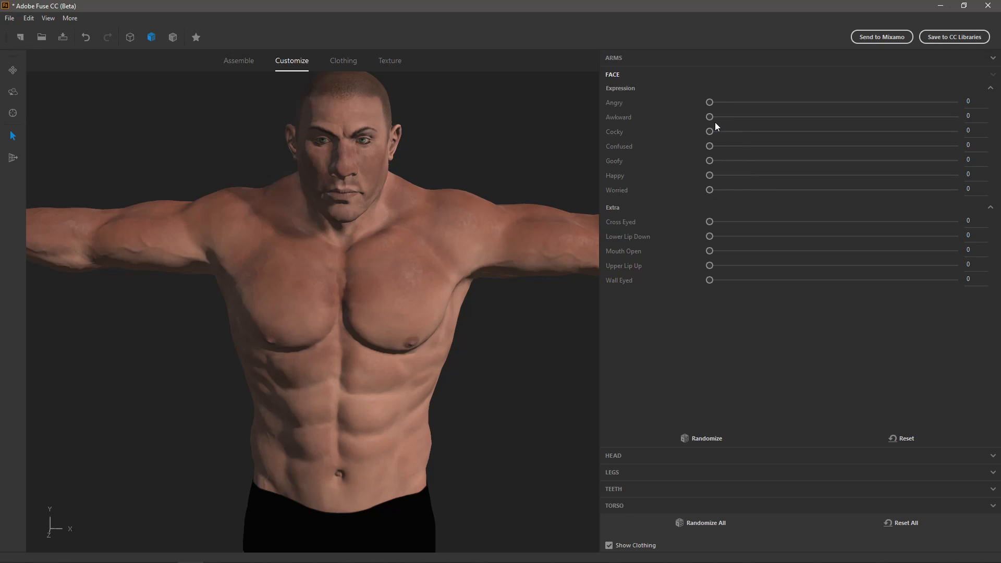
pyautogui.moveTo(709, 102); pyautogui.dragTo(638, 96)
pyautogui.moveTo(712, 121); pyautogui.dragTo(777, 121)
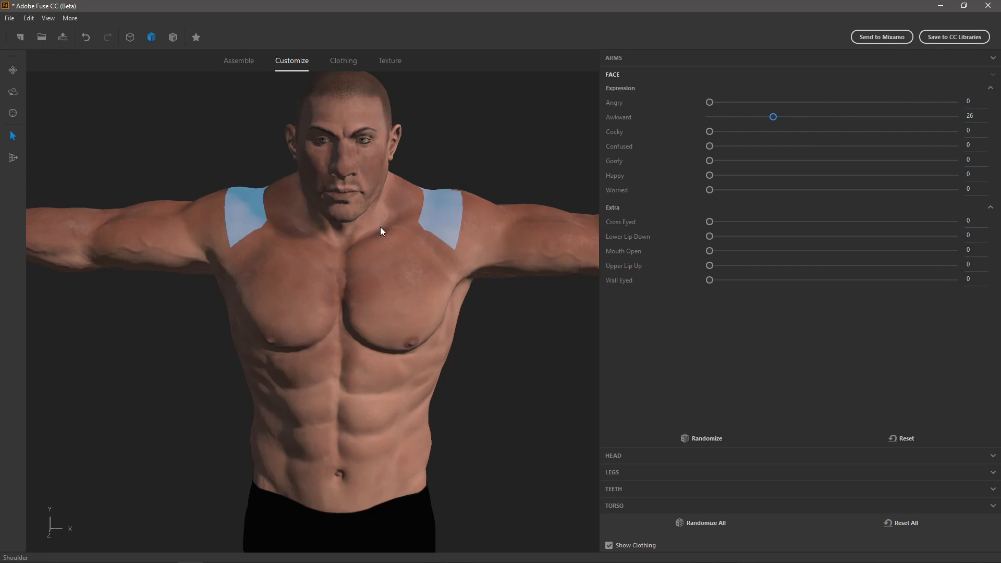
pyautogui.moveTo(773, 117); pyautogui.dragTo(608, 107)
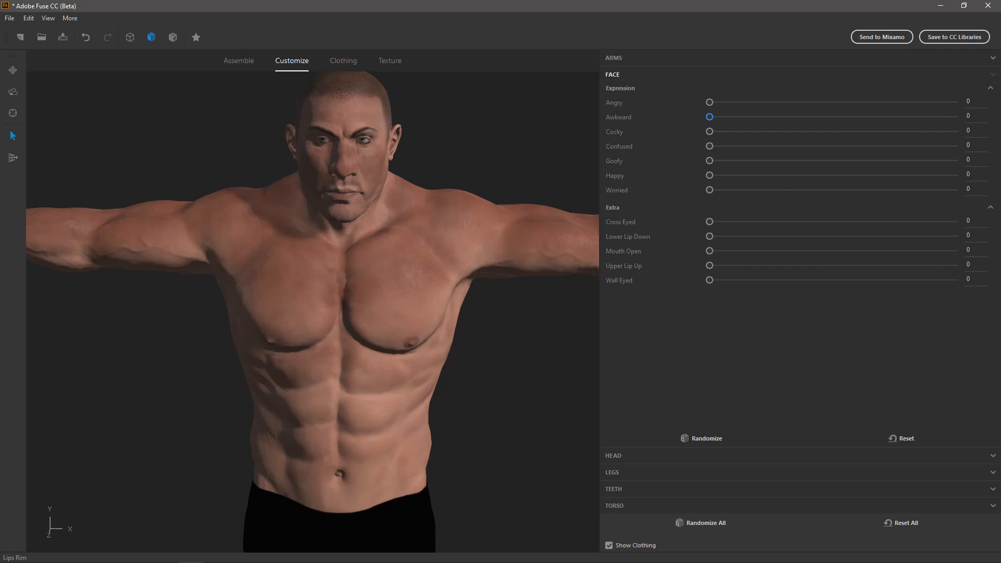
pyautogui.click(709, 236)
pyautogui.moveTo(710, 282); pyautogui.dragTo(655, 274)
pyautogui.moveTo(710, 238)
pyautogui.mouseDown()
pyautogui.moveTo(901, 237)
pyautogui.moveTo(706, 221)
pyautogui.mouseUp()
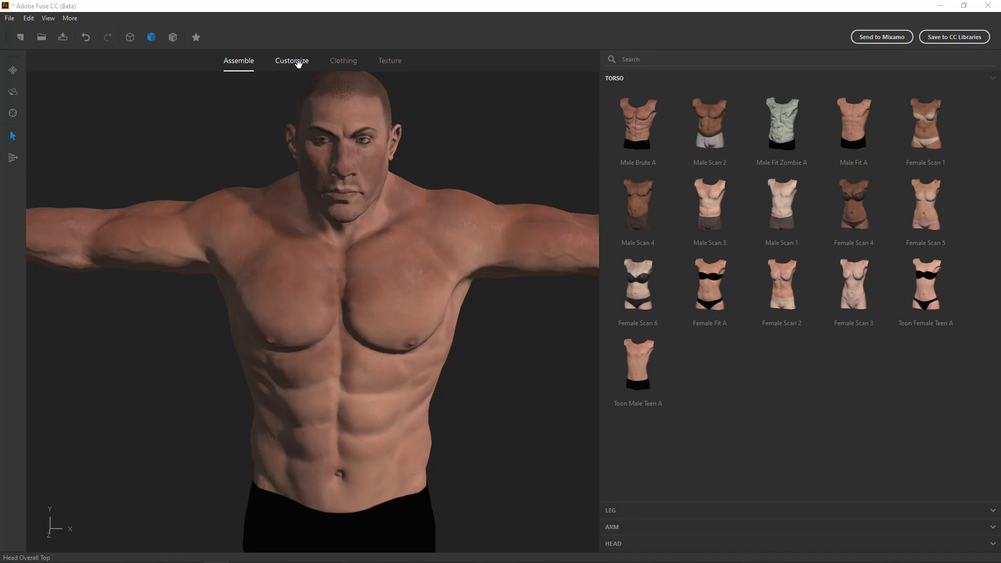
# - Look through the whole range of tops available in the clothing library
pyautogui.click(298, 63)
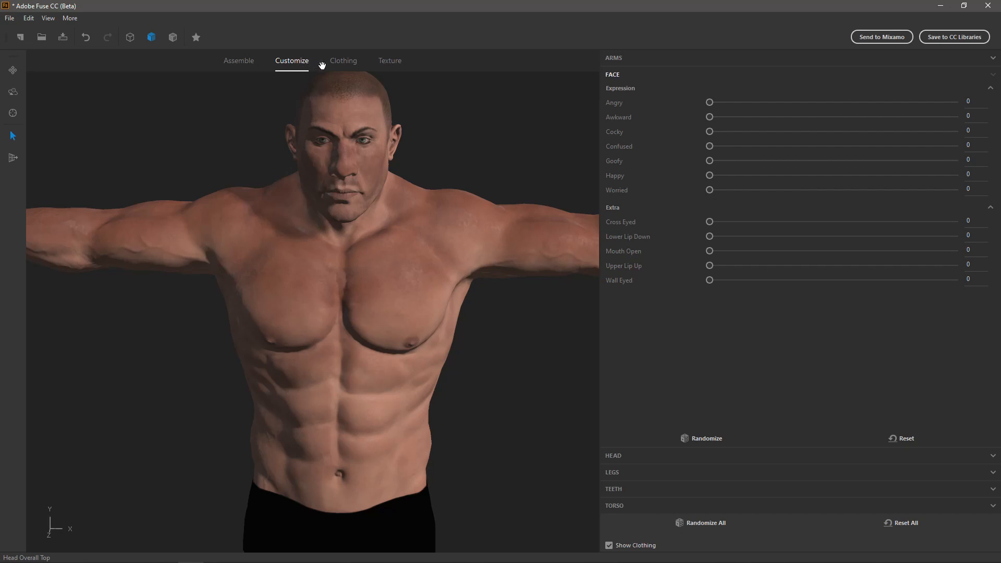
pyautogui.click(343, 62)
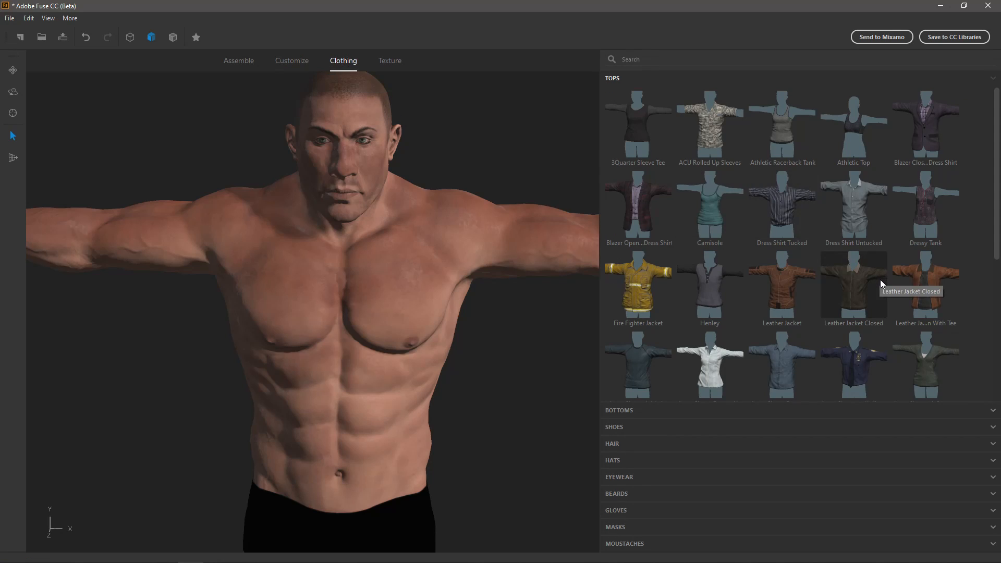
pyautogui.scroll(-3, 880, 280)
pyautogui.scroll(-1, 880, 284)
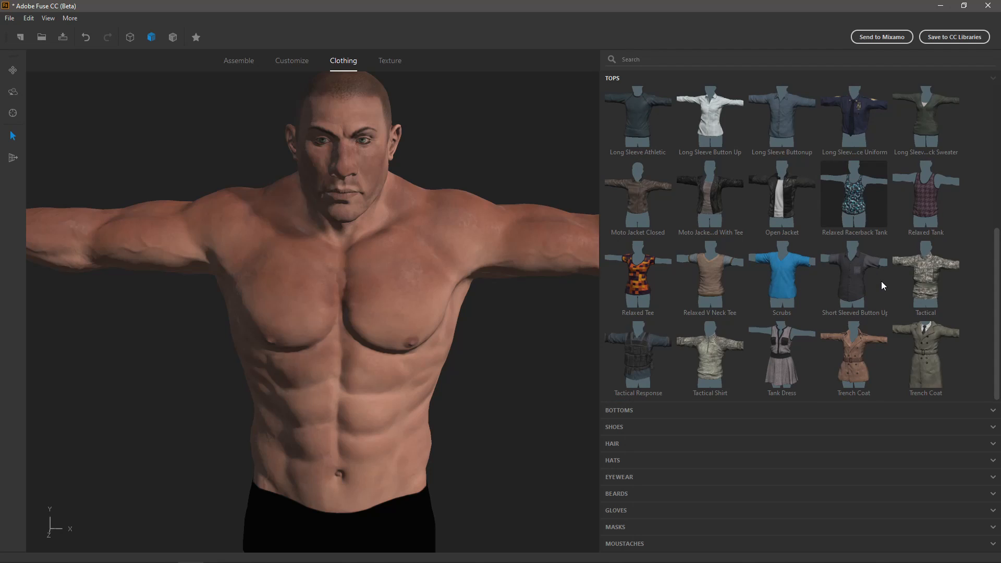
pyautogui.scroll(2, 881, 284)
pyautogui.scroll(-2, 881, 280)
pyautogui.scroll(4, 932, 265)
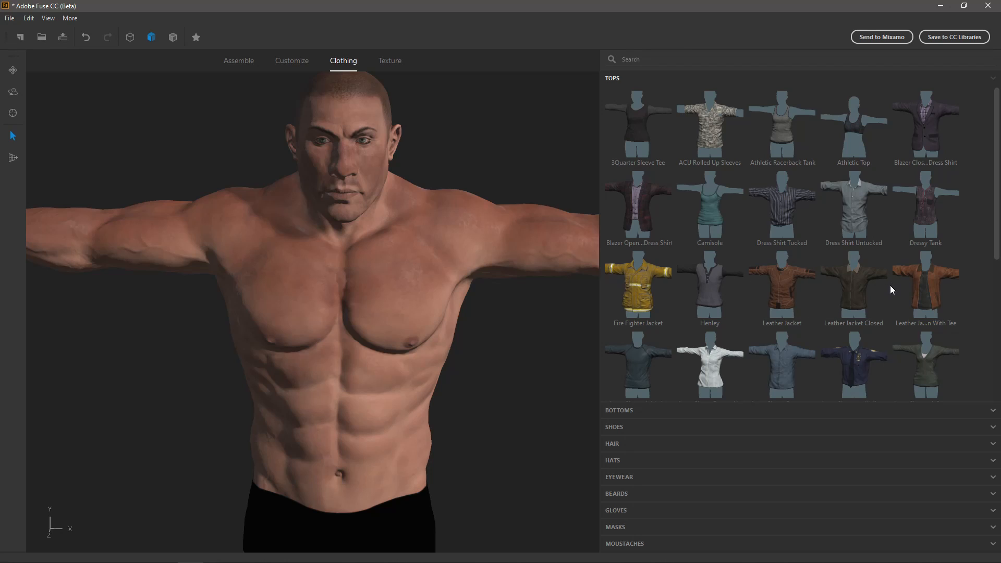
pyautogui.scroll(-4, 858, 258)
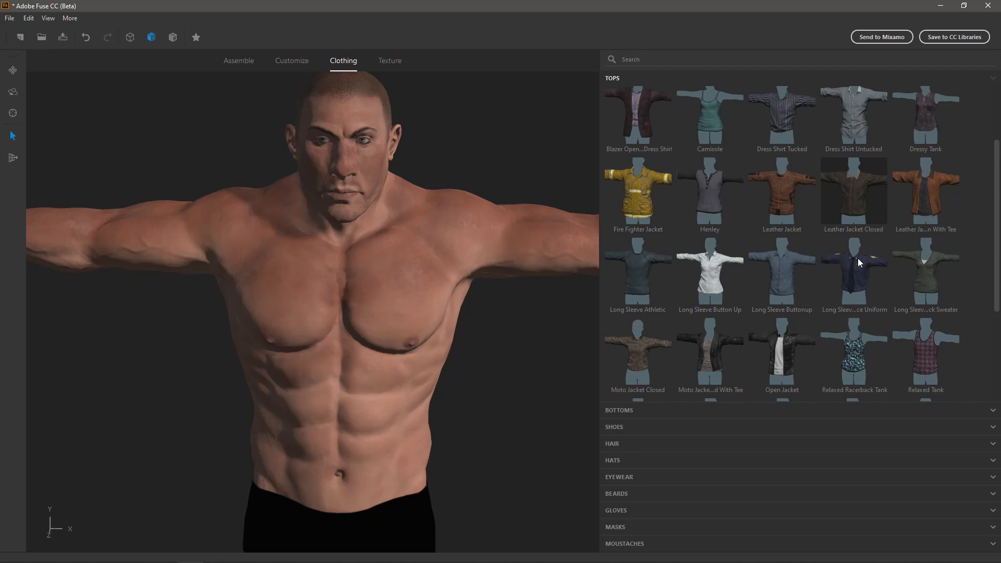
pyautogui.scroll(-1, 858, 258)
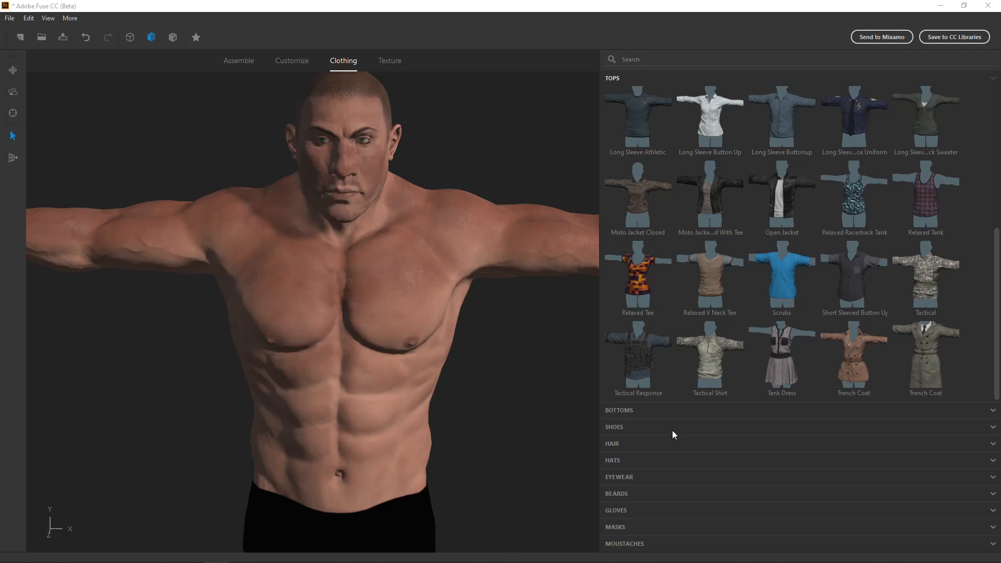
# - Dress the character in the Sangu Armor from the bottoms in the clothing library
pyautogui.click(634, 412)
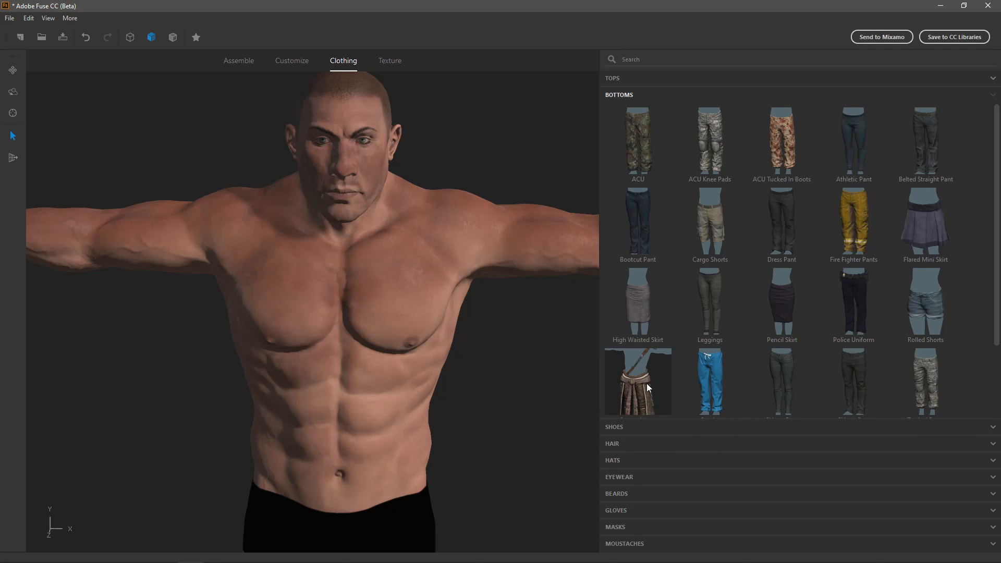
pyautogui.scroll(-1, 639, 367)
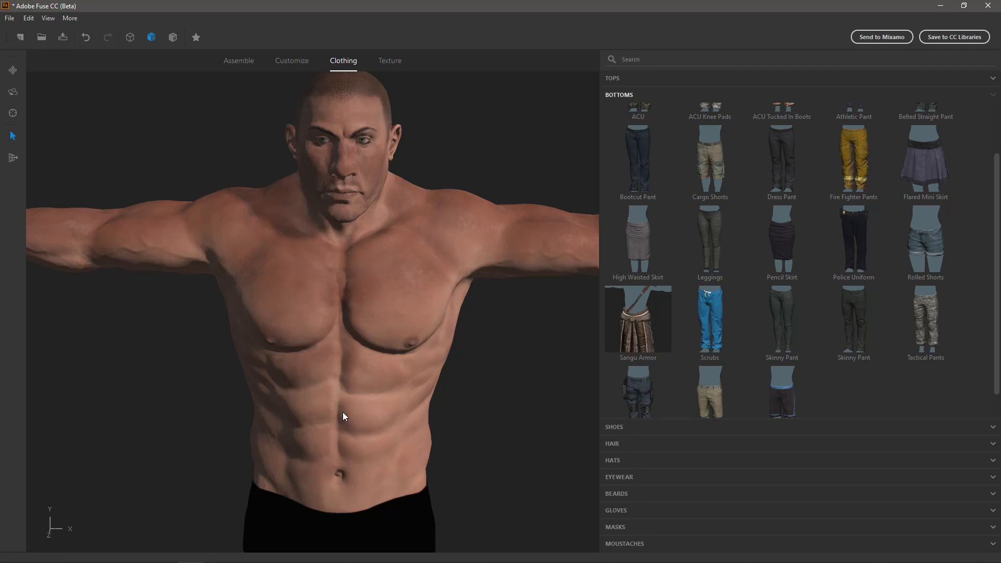
pyautogui.scroll(-3, 343, 412)
pyautogui.moveTo(268, 411); pyautogui.dragTo(164, 392)
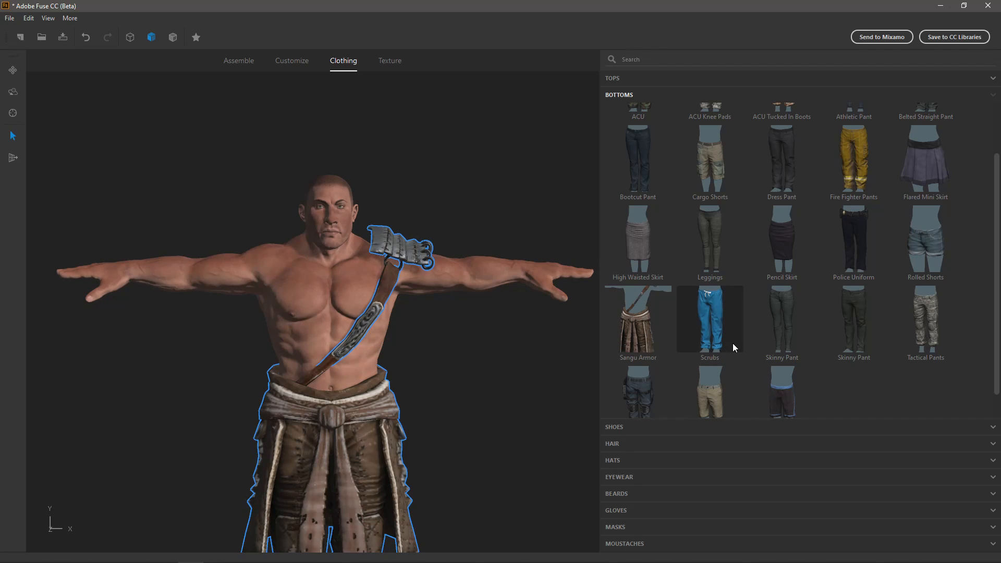
# - Look through the rest of the bottoms and examine the fitted Sangu Armor on the character
pyautogui.scroll(2, 743, 342)
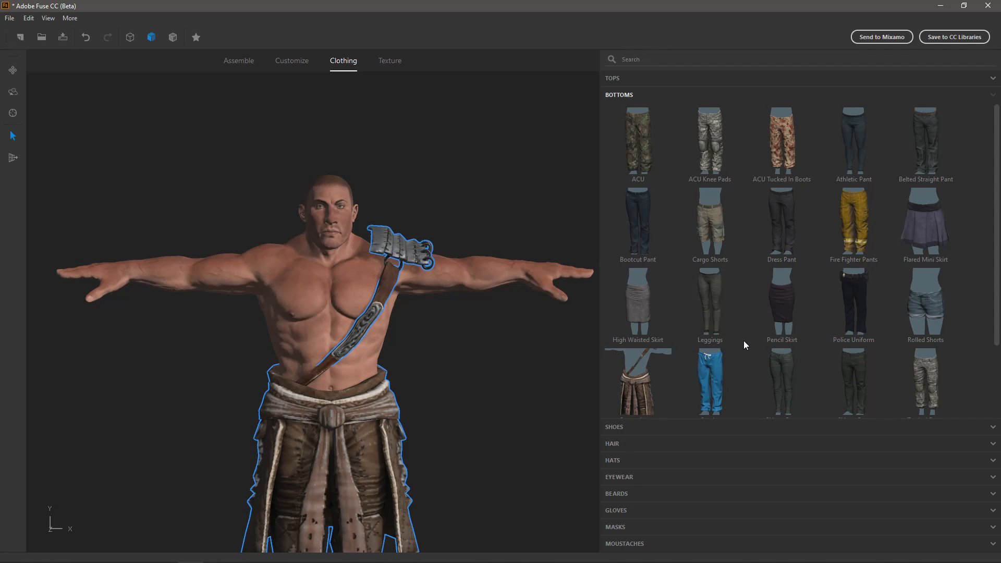
pyautogui.scroll(-2, 743, 339)
pyautogui.scroll(2, 743, 339)
pyautogui.scroll(-2, 743, 338)
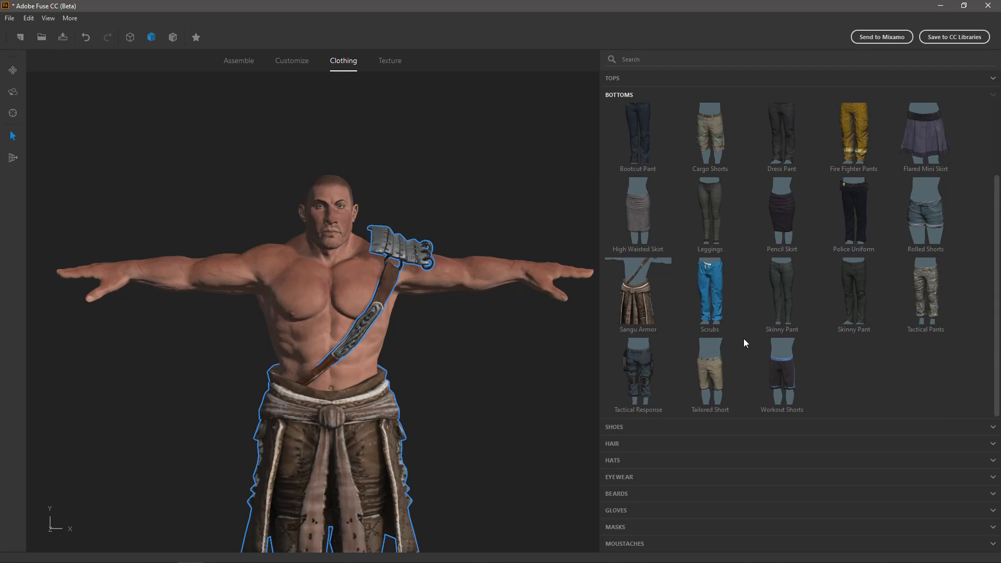
pyautogui.moveTo(374, 406); pyautogui.dragTo(277, 435)
pyautogui.scroll(-5, 220, 441)
pyautogui.scroll(1, 258, 429)
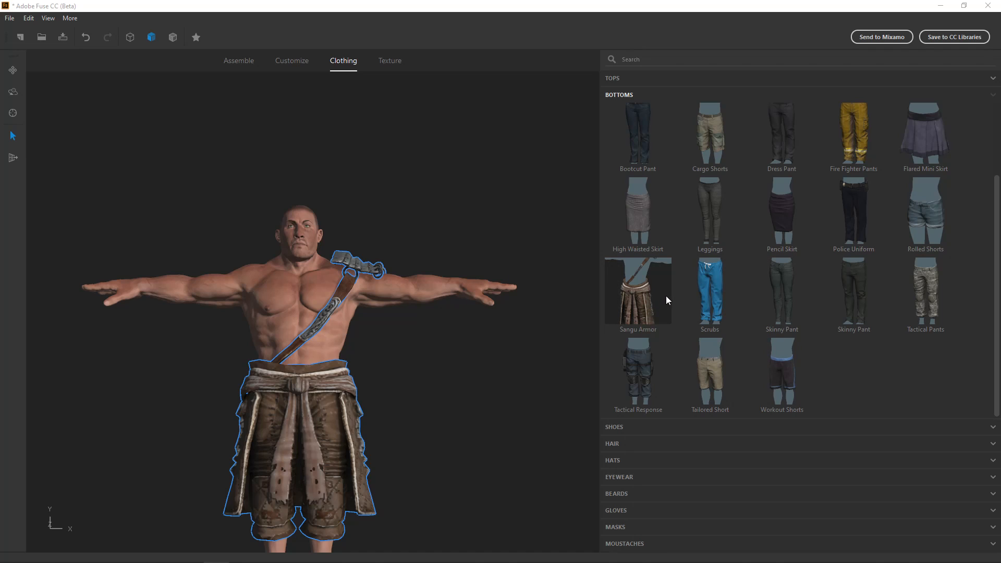
# - Put the Cowboy Boots from the shoes library on the character and check how they fit
pyautogui.scroll(2, 817, 259)
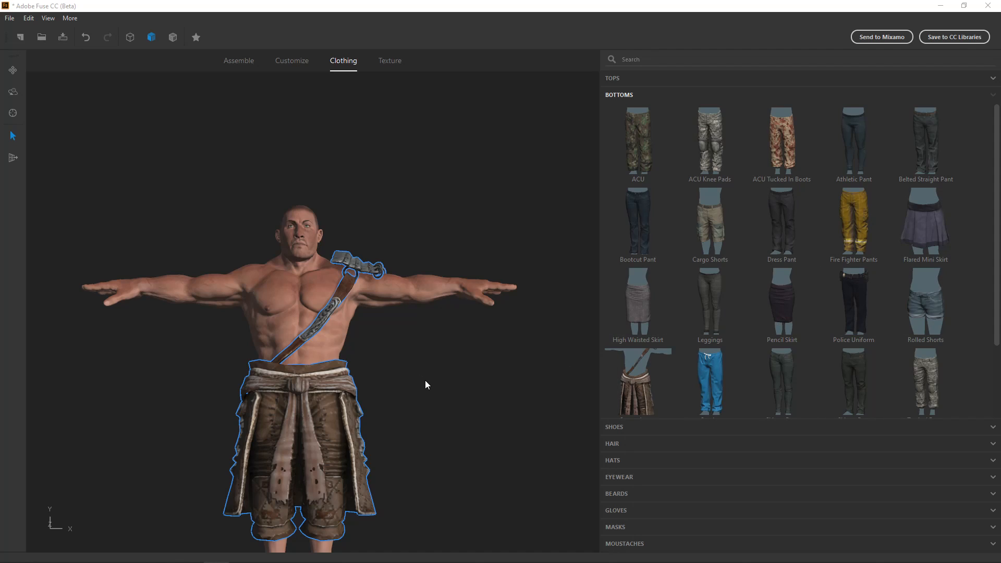
pyautogui.click(622, 426)
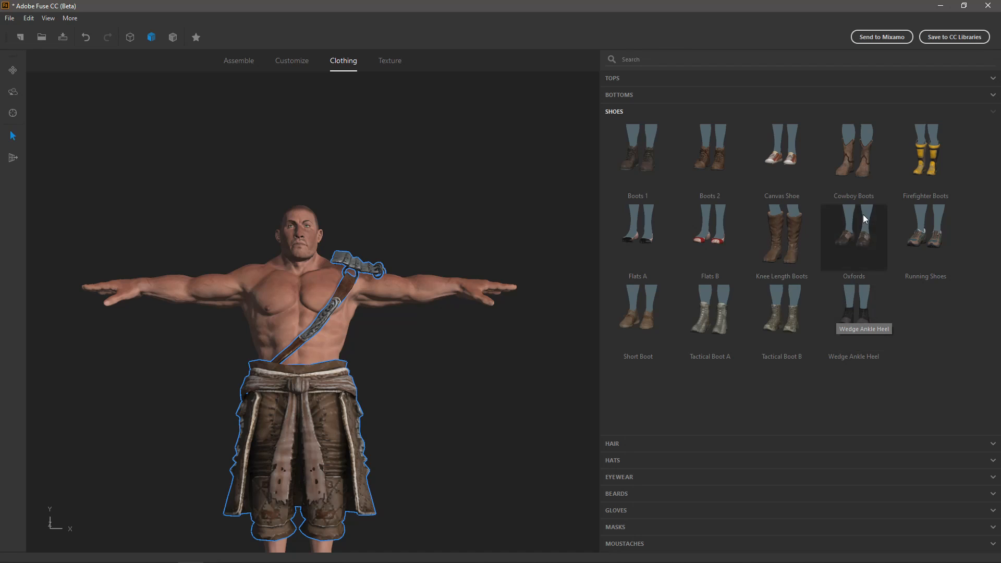
pyautogui.click(868, 156)
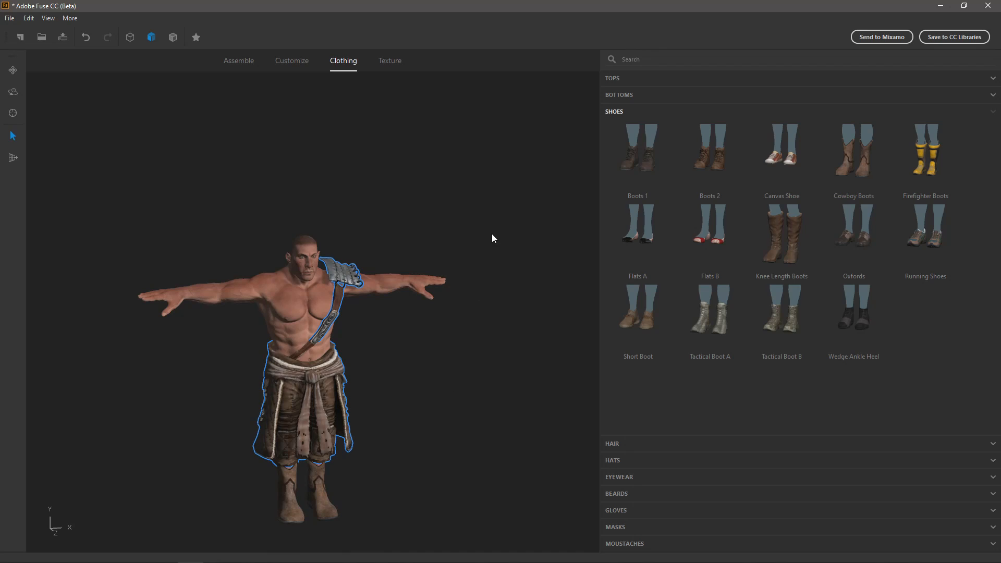
pyautogui.moveTo(396, 493); pyautogui.dragTo(428, 434)
pyautogui.scroll(5, 392, 396)
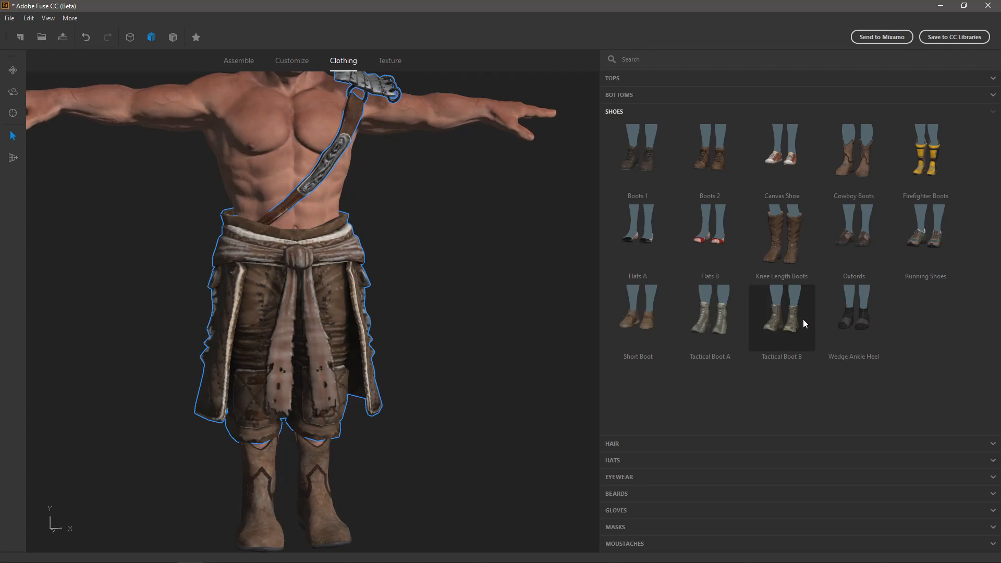
# - Give the character the Receding hairstyle from the hair library and inspect it on the head
pyautogui.click(665, 447)
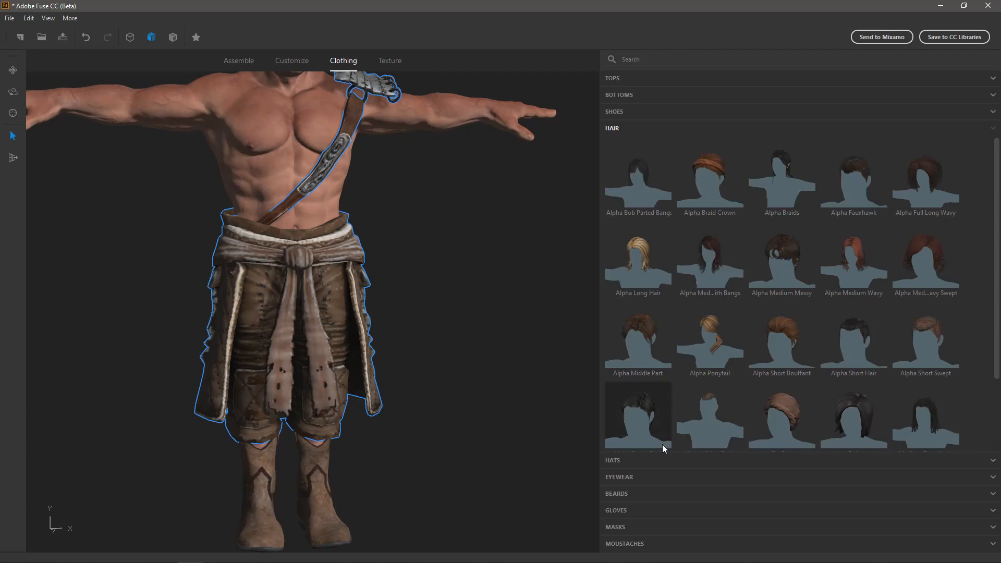
pyautogui.moveTo(451, 276); pyautogui.dragTo(472, 399, button='middle')
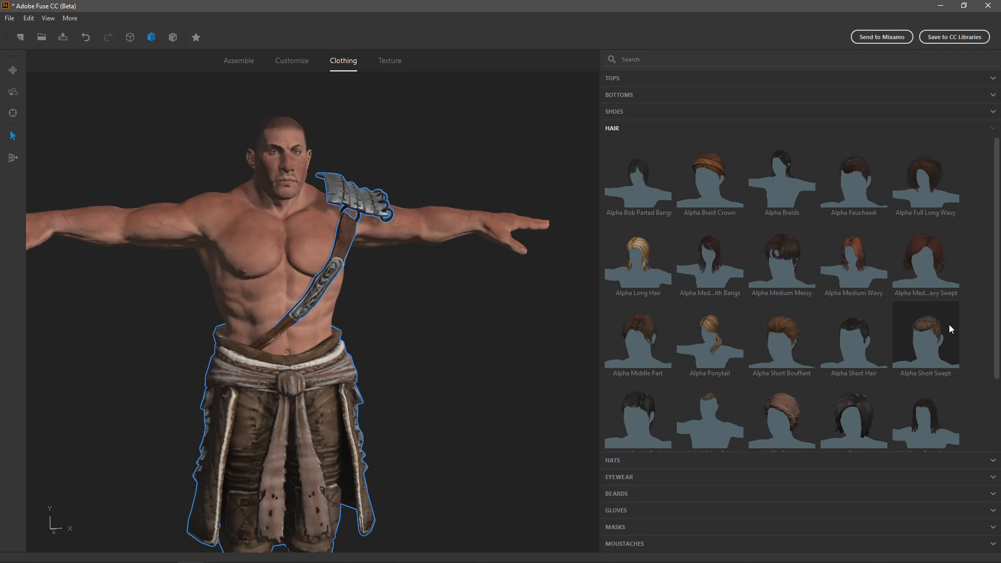
pyautogui.scroll(-1, 871, 331)
pyautogui.scroll(-1, 869, 327)
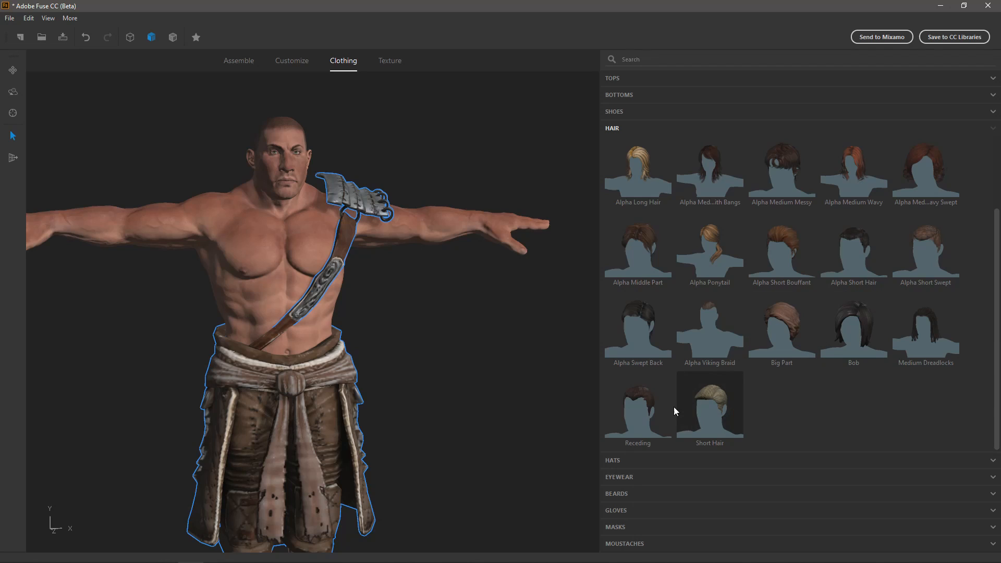
pyautogui.click(636, 403)
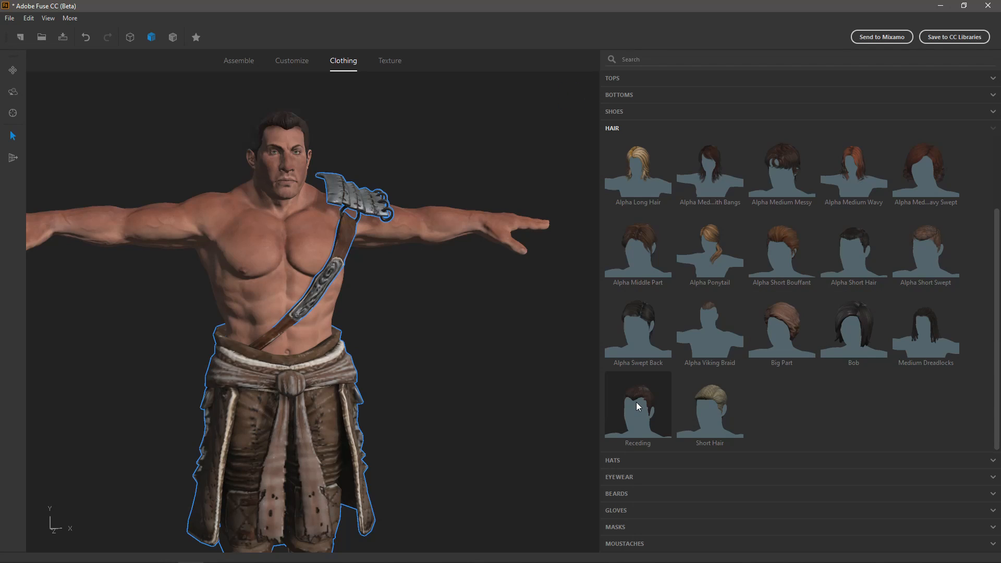
pyautogui.moveTo(173, 154); pyautogui.dragTo(122, 163)
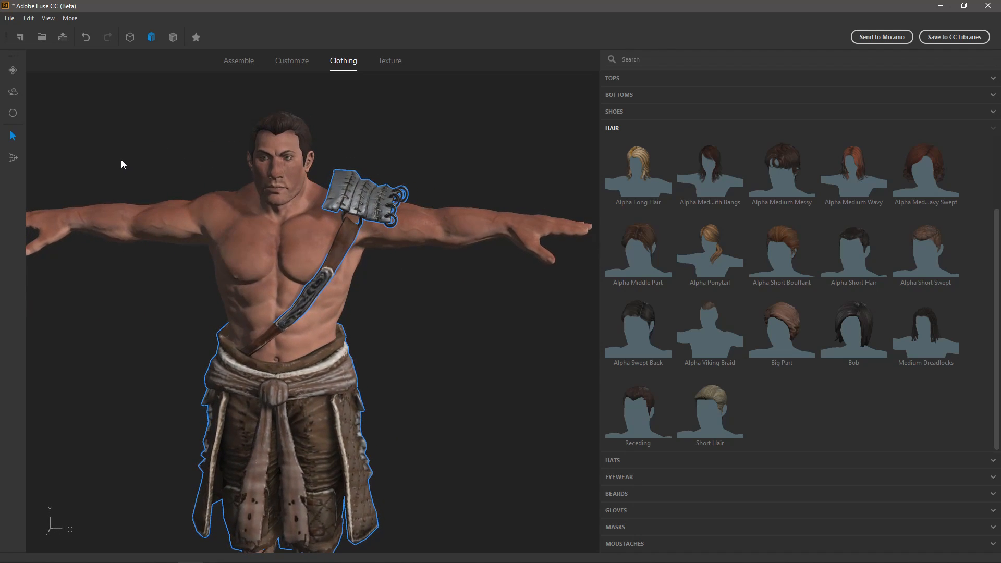
# - Look through the hats and eyewear, and give the character the Alpha Chin Strap beard
pyautogui.click(661, 462)
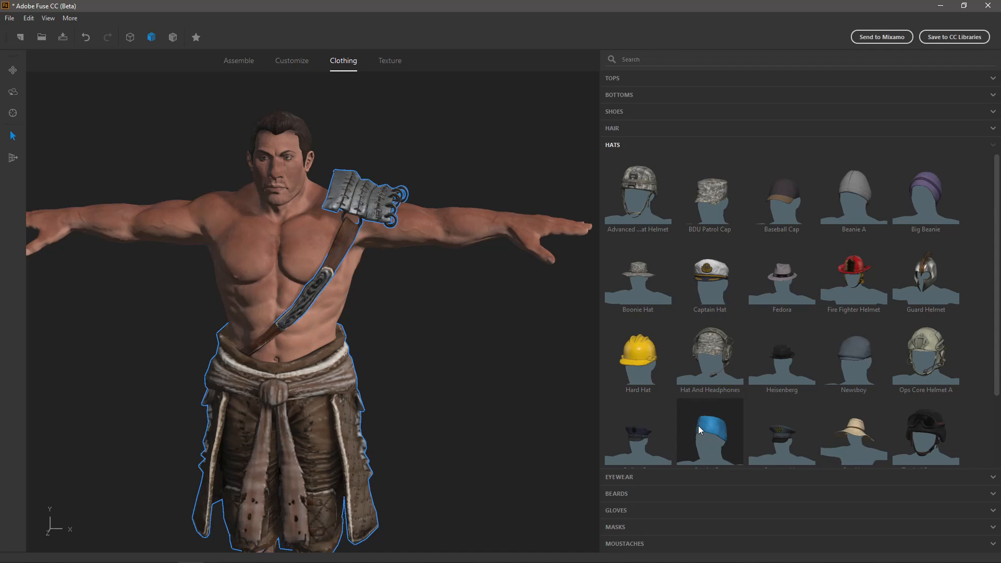
pyautogui.scroll(-2, 801, 261)
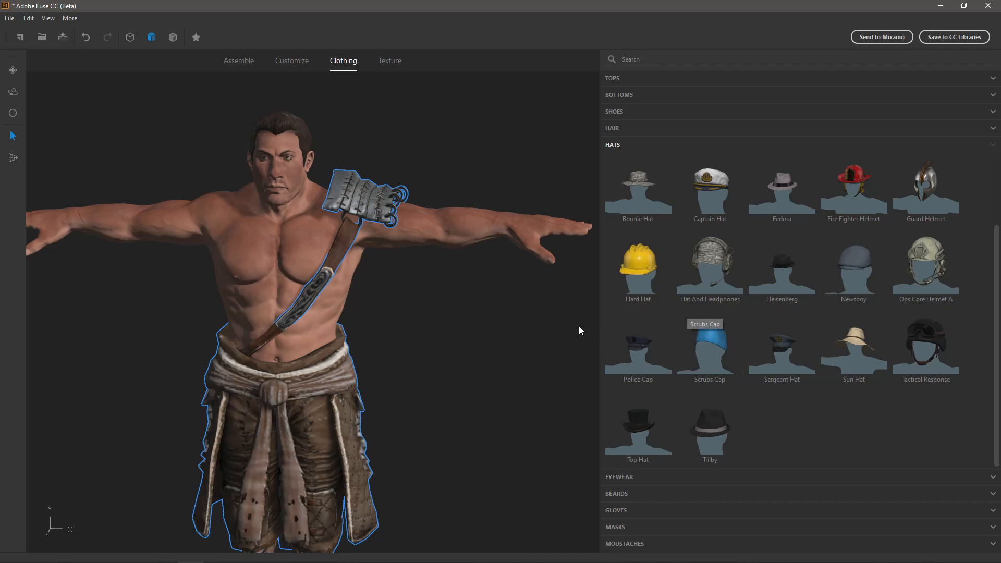
pyautogui.click(636, 479)
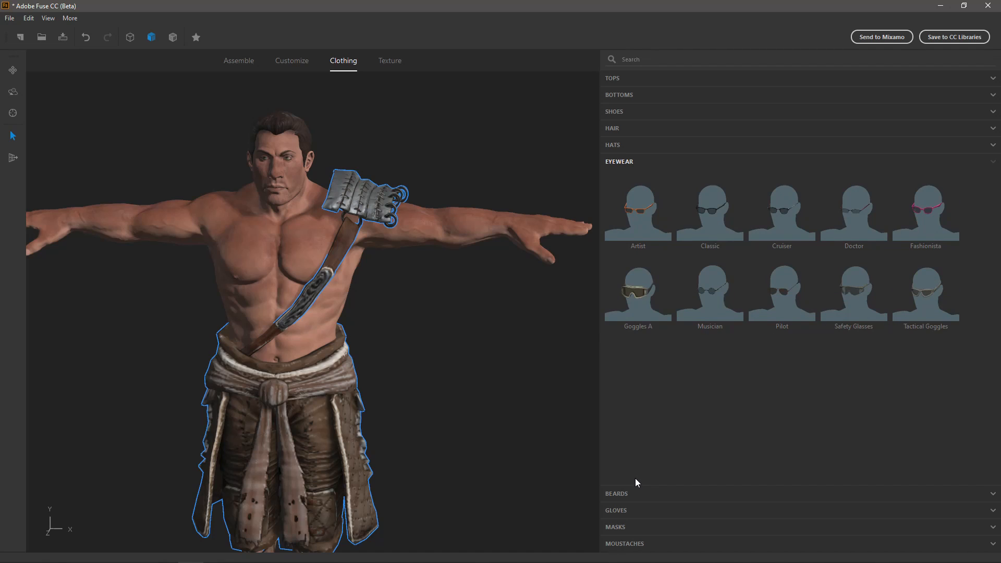
pyautogui.click(662, 494)
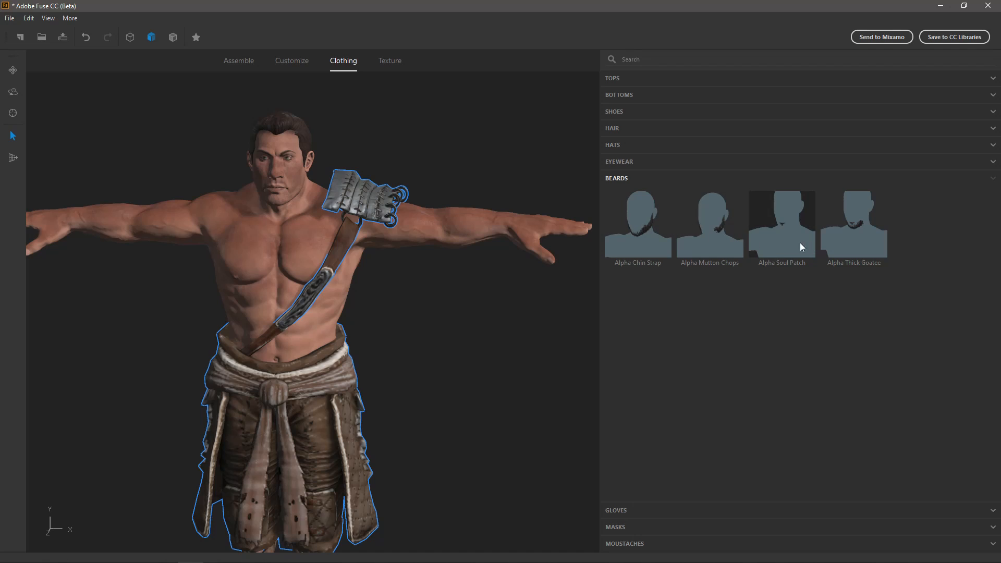
pyautogui.click(634, 223)
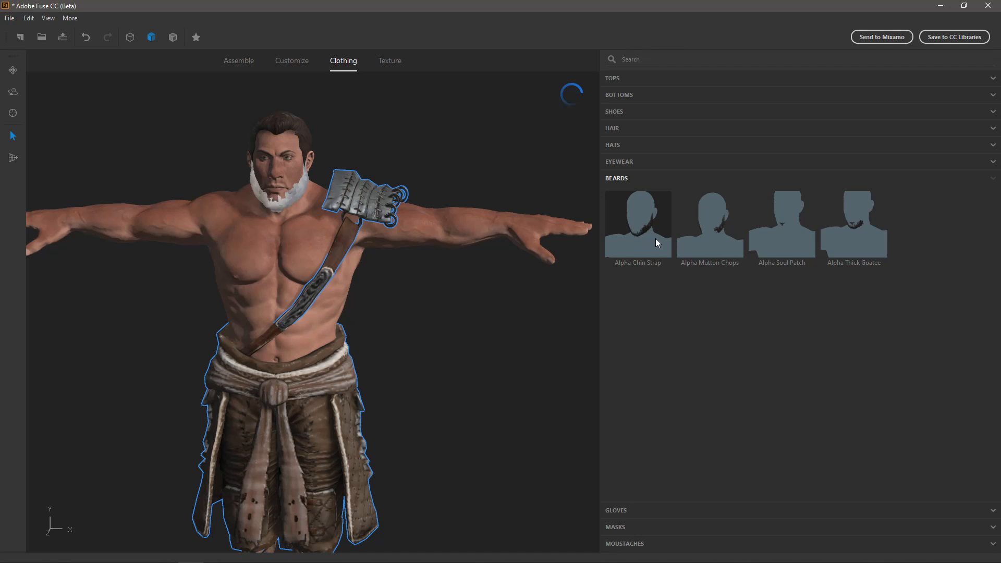
pyautogui.moveTo(165, 147); pyautogui.dragTo(190, 147)
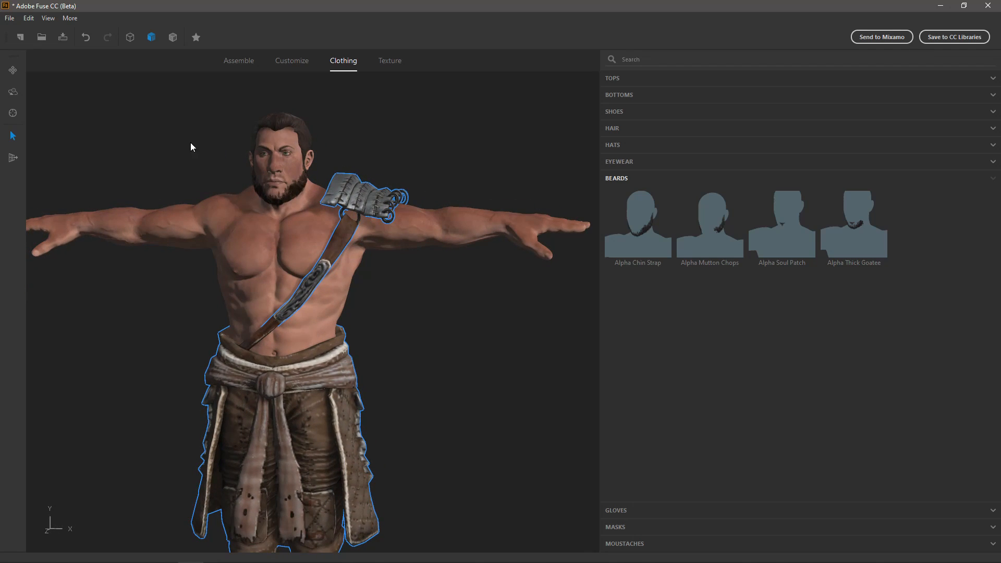
# - Look through the gloves and masks, and add the Alpha Handlebar moustache to the character's face
pyautogui.click(610, 510)
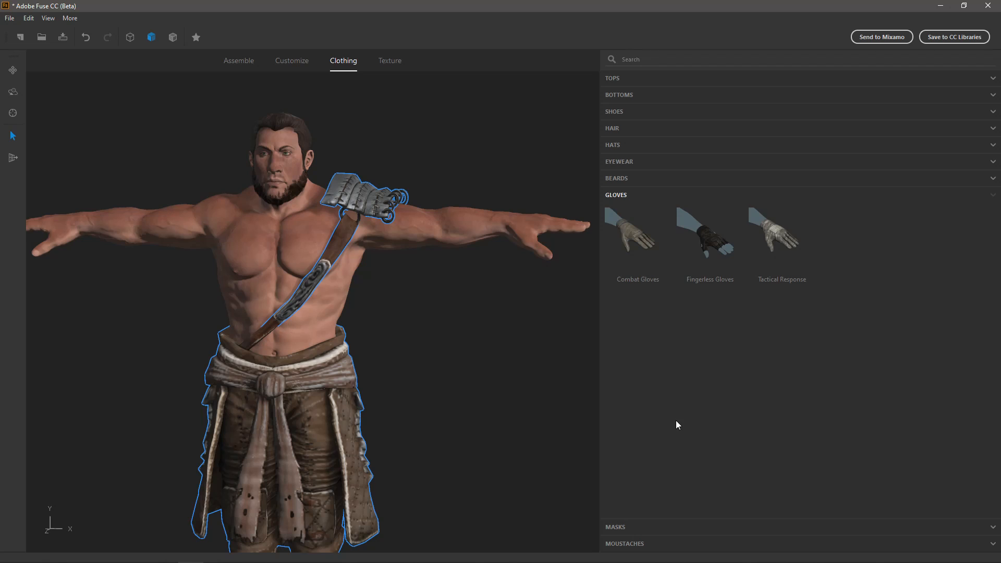
pyautogui.click(642, 531)
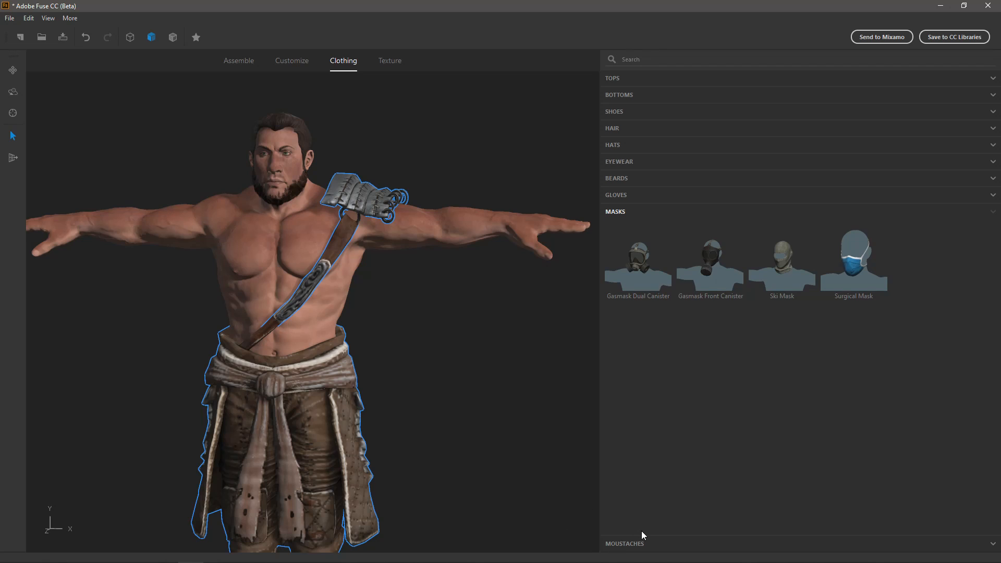
pyautogui.click(702, 544)
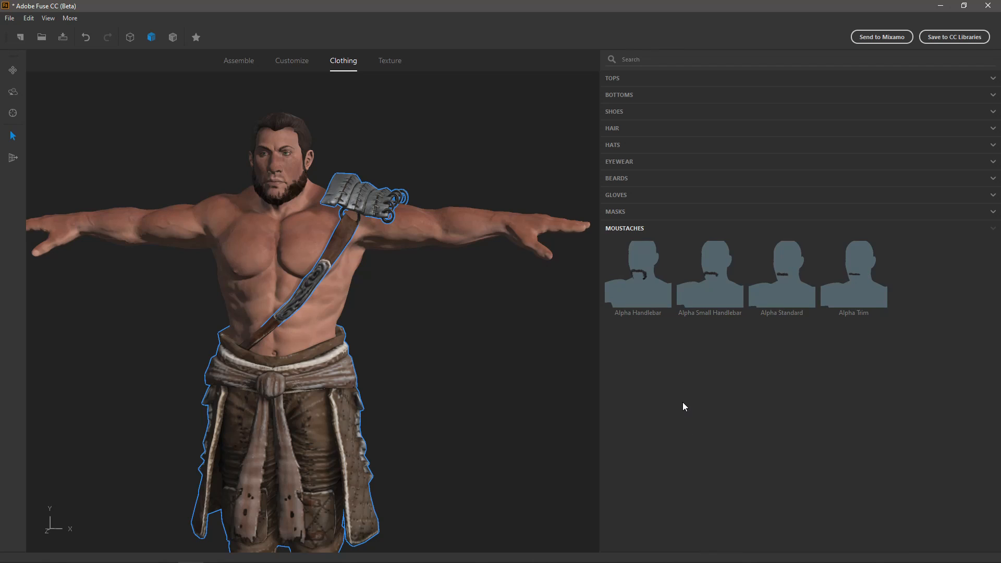
pyautogui.click(643, 264)
pyautogui.moveTo(159, 149); pyautogui.dragTo(220, 154)
pyautogui.scroll(-3, 351, 280)
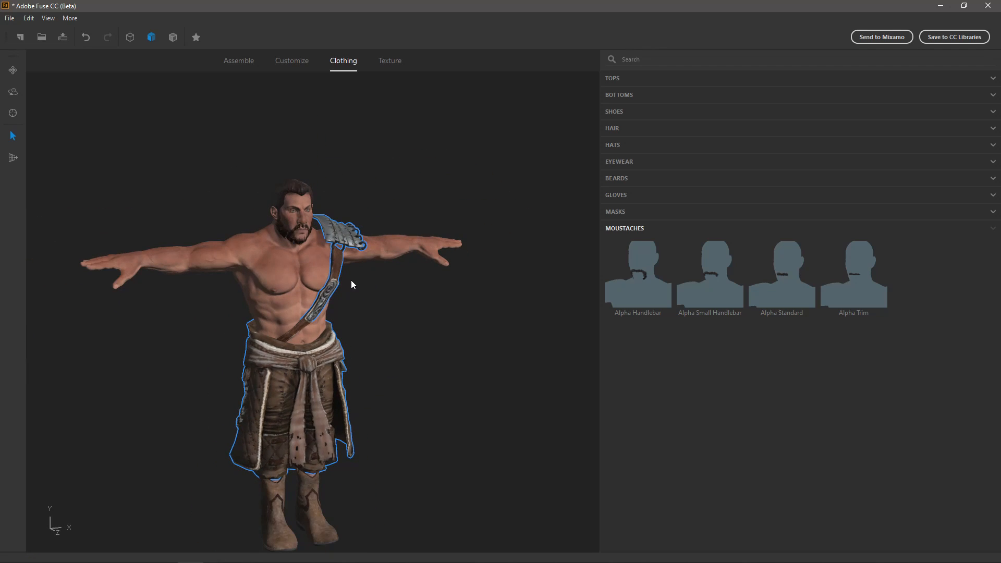
pyautogui.moveTo(416, 342)
pyautogui.mouseDown()
pyautogui.moveTo(496, 315)
pyautogui.moveTo(417, 338)
pyautogui.mouseUp()
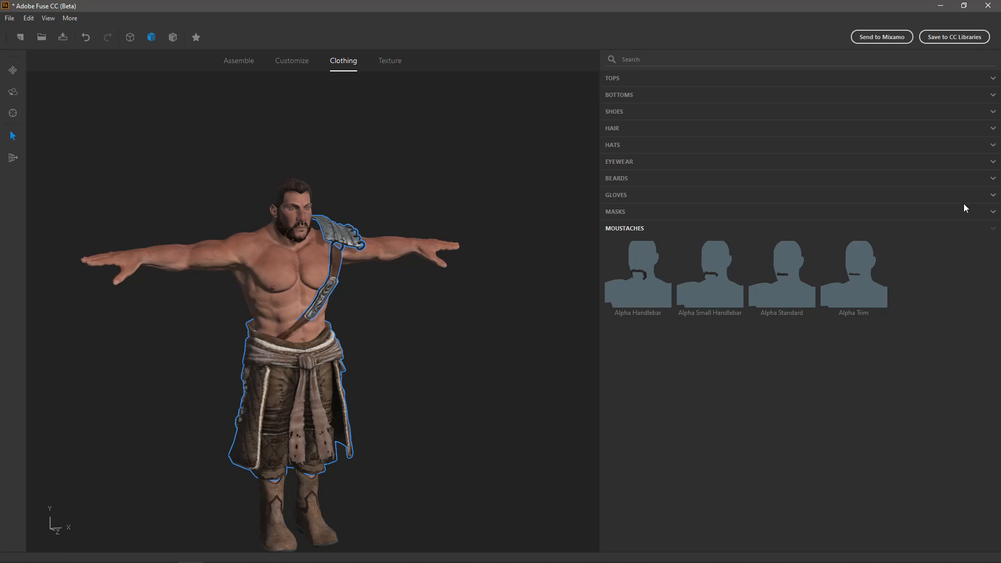
# - Start saving the character as a Fuse assembly file and browse to the OpenWorld folder inside D:\YT
pyautogui.click(9, 18)
pyautogui.click(21, 74)
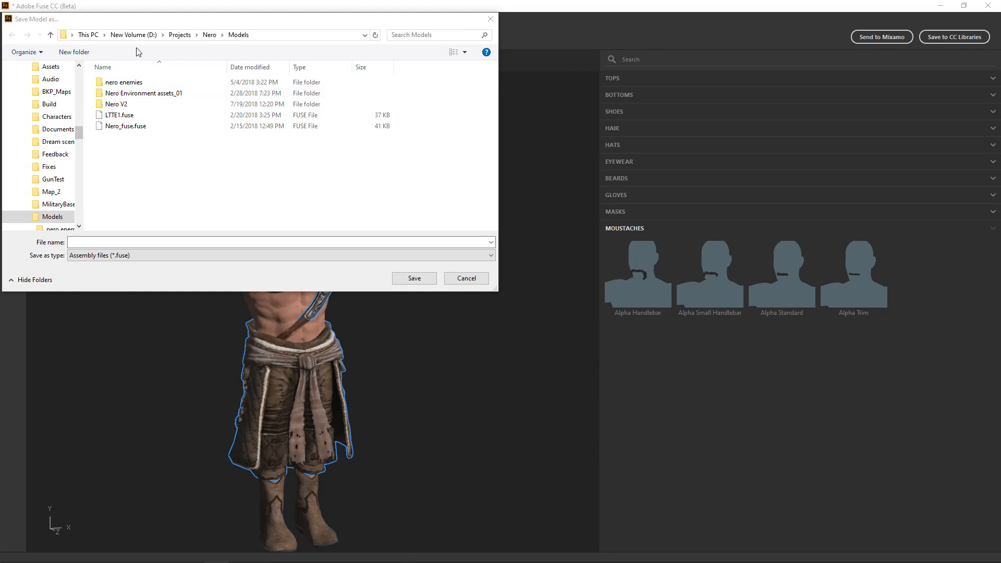
pyautogui.scroll(5, 58, 114)
pyautogui.scroll(15, 57, 130)
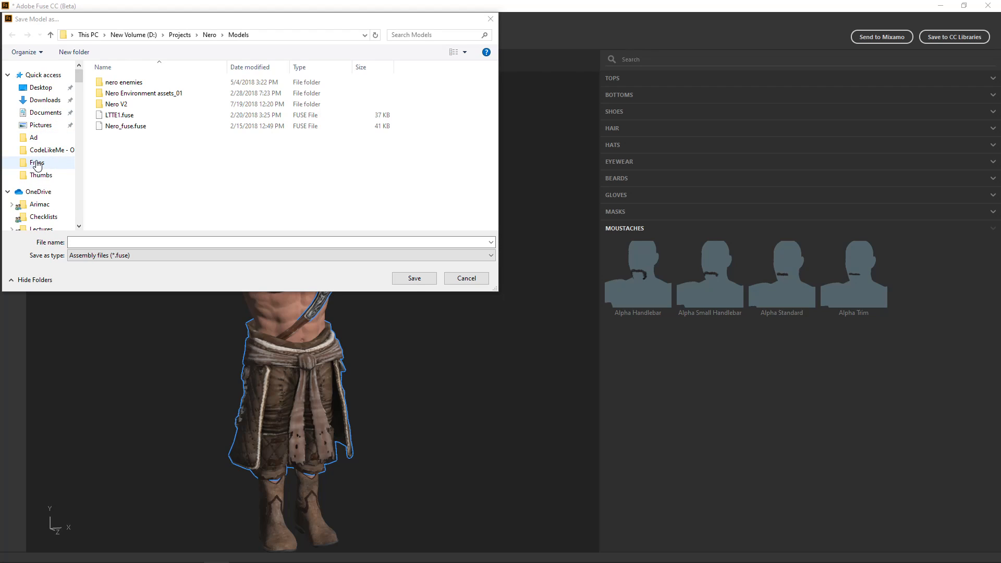
pyautogui.click(36, 162)
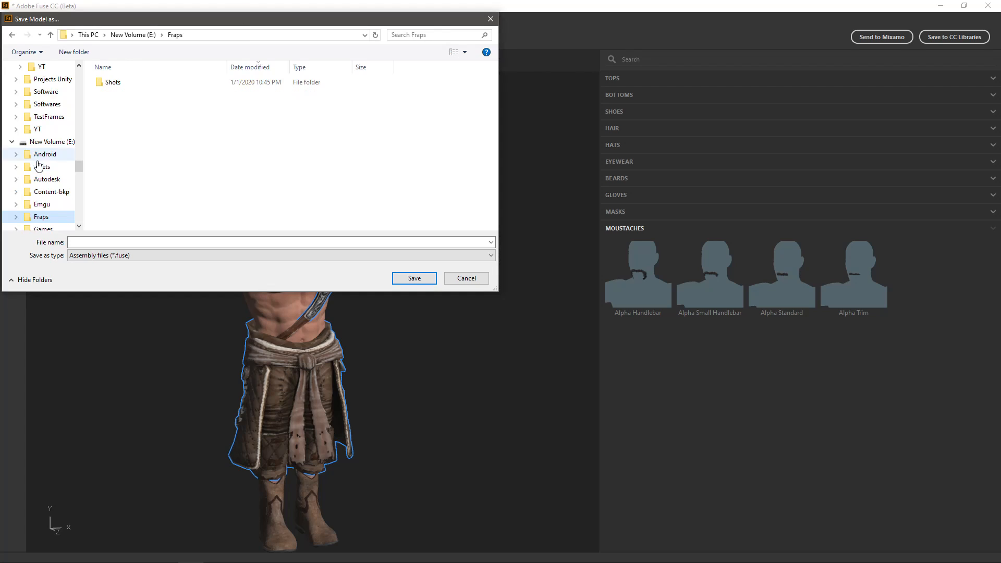
pyautogui.click(37, 129)
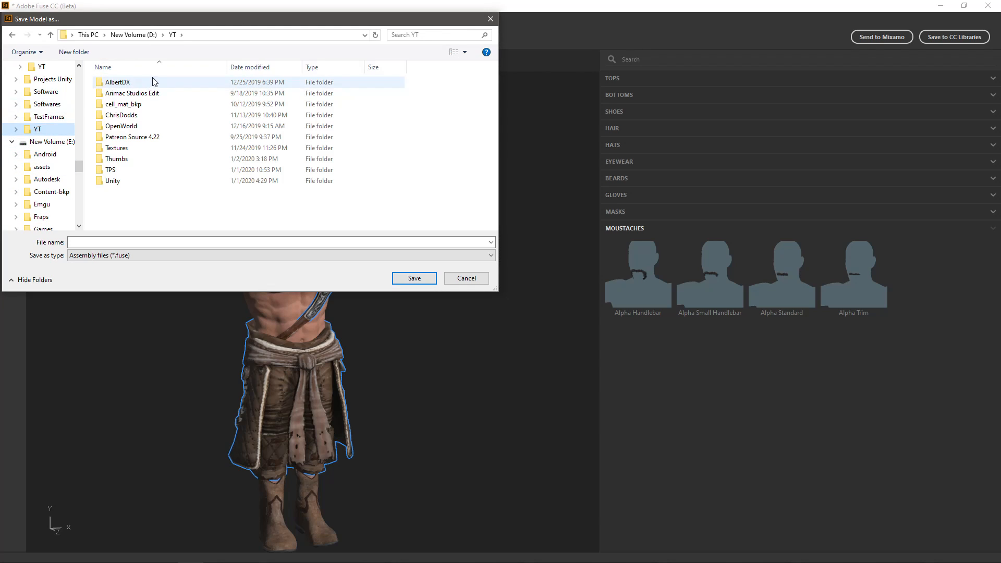
pyautogui.doubleClick(130, 126)
# - Create a folder named Fuse in OpenWorld and save the character inside it as Brute
pyautogui.click(73, 53)
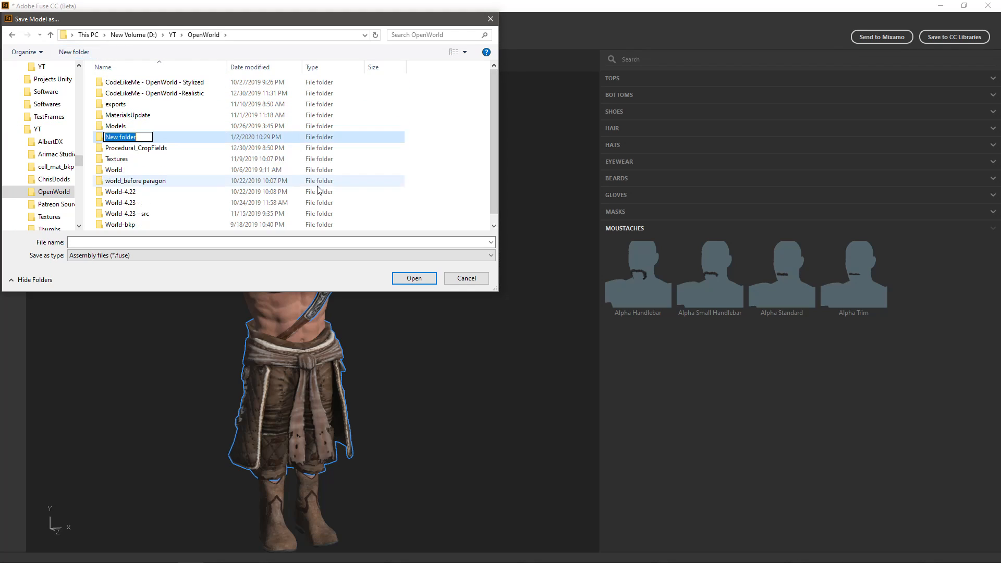
pyautogui.write('Fuse')
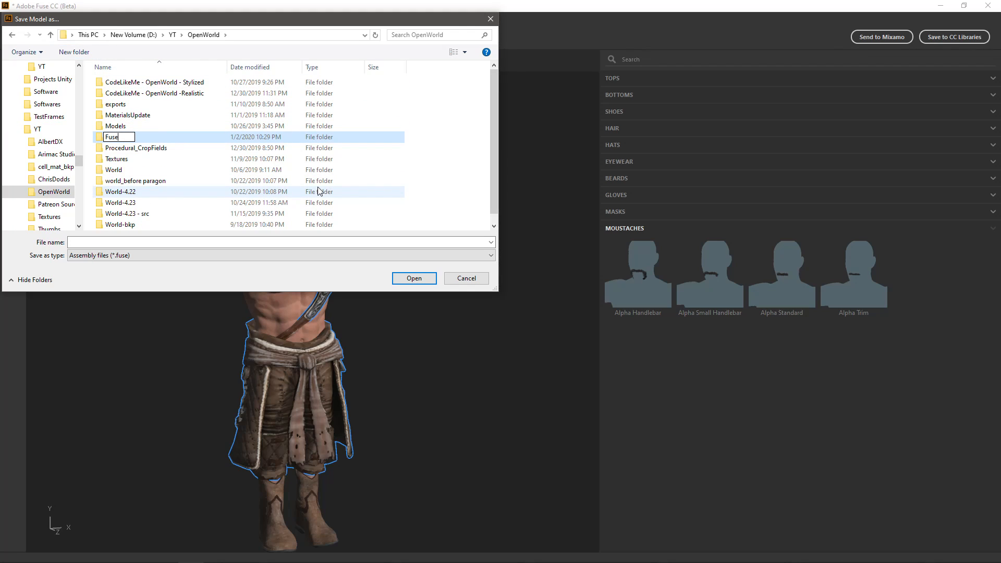
pyautogui.press('Return')
pyautogui.press('Return')
pyautogui.click(323, 243)
pyautogui.write('Brute')
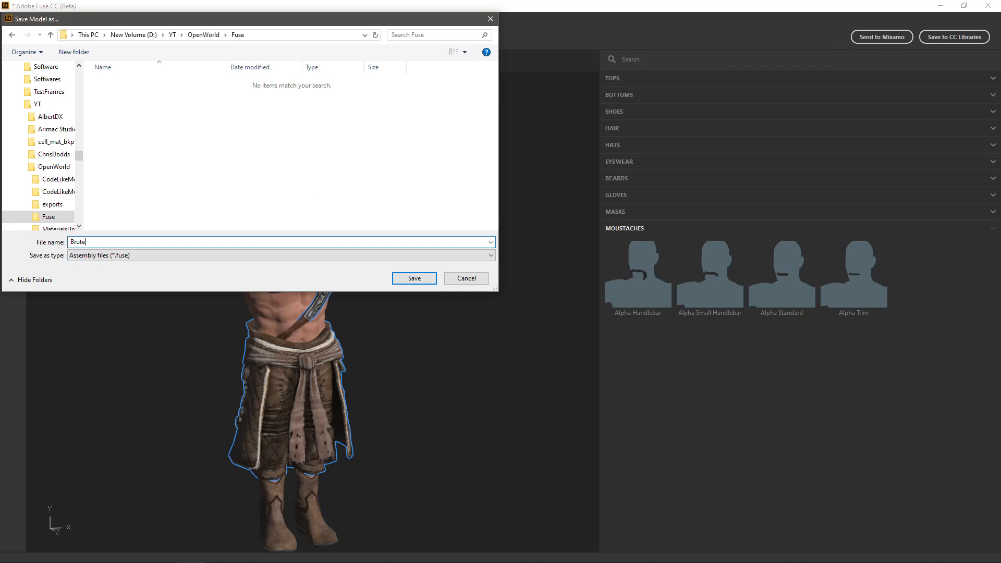
pyautogui.press('Return')
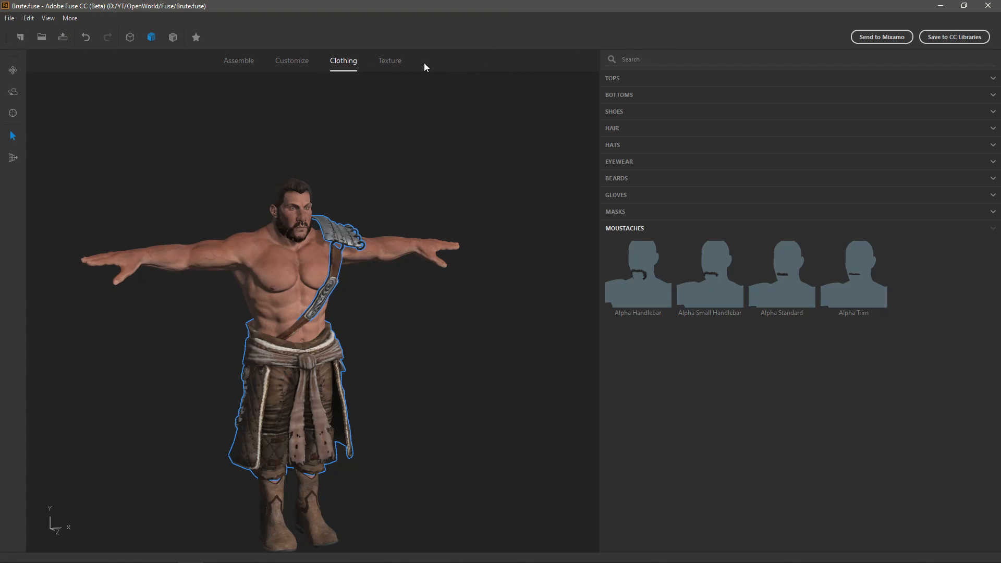
# - Set the Sangu Armor's texture resolution to 1024 x 1024 and check the armor from the side
pyautogui.click(400, 61)
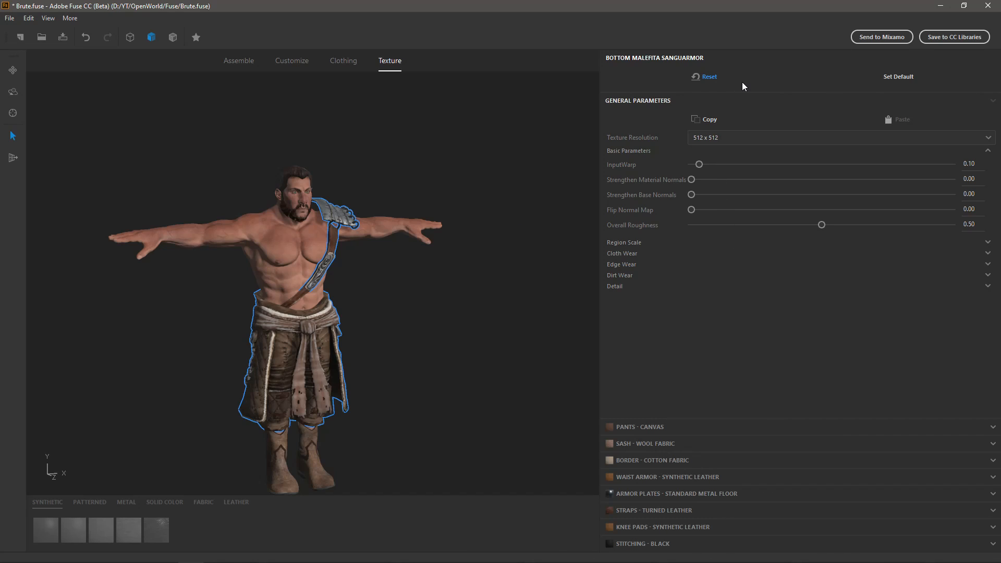
pyautogui.click(731, 138)
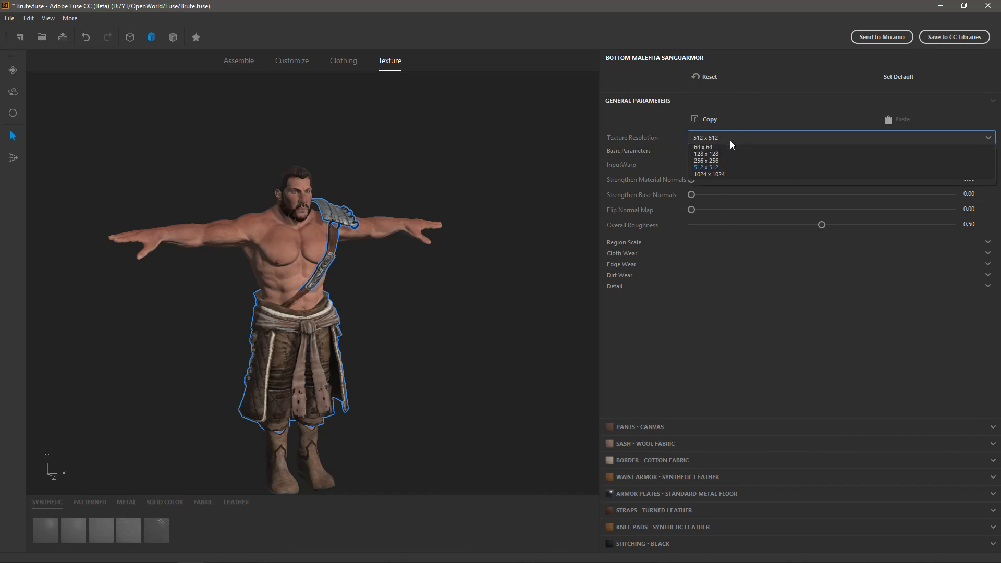
pyautogui.click(711, 178)
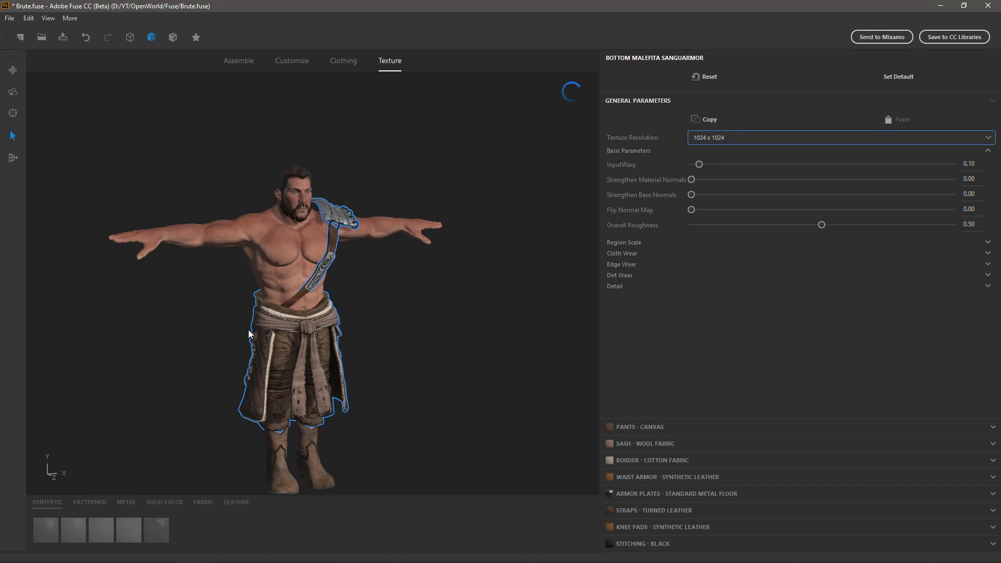
pyautogui.moveTo(202, 329); pyautogui.dragTo(276, 337)
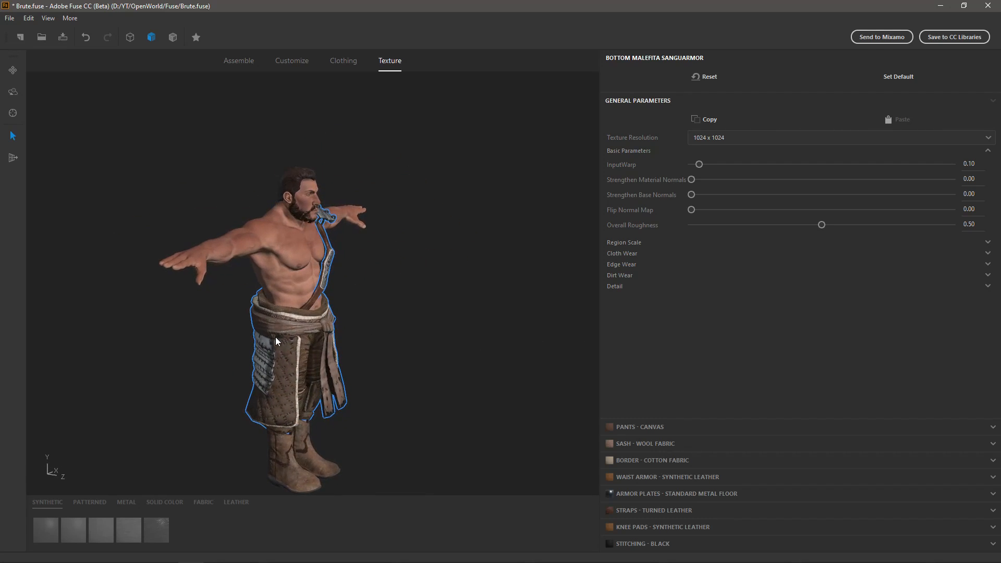
# - Examine the material parameters of the Sangu Armor's canvas pants and turned leather straps
pyautogui.click(640, 427)
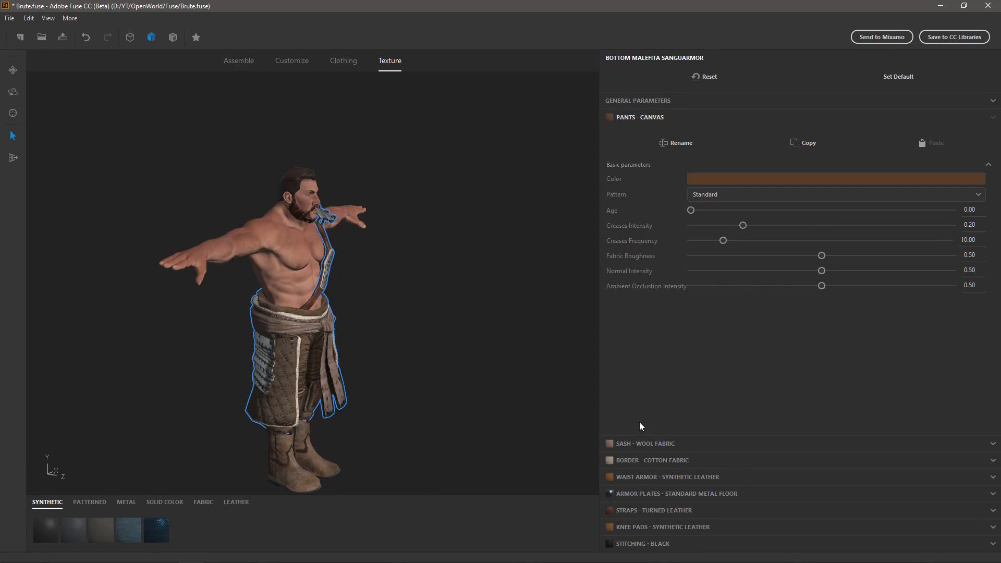
pyautogui.moveTo(395, 330); pyautogui.dragTo(292, 328)
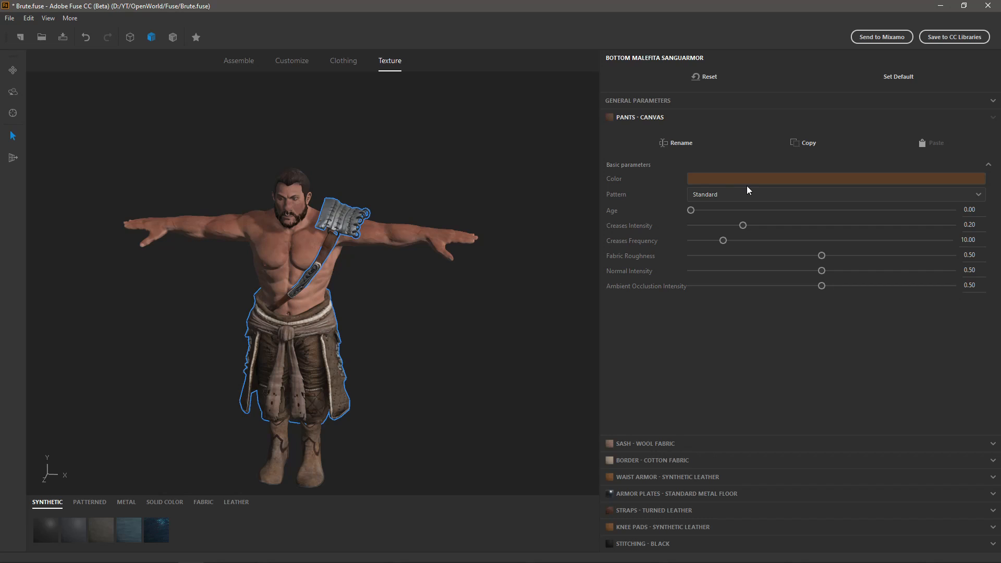
pyautogui.click(663, 511)
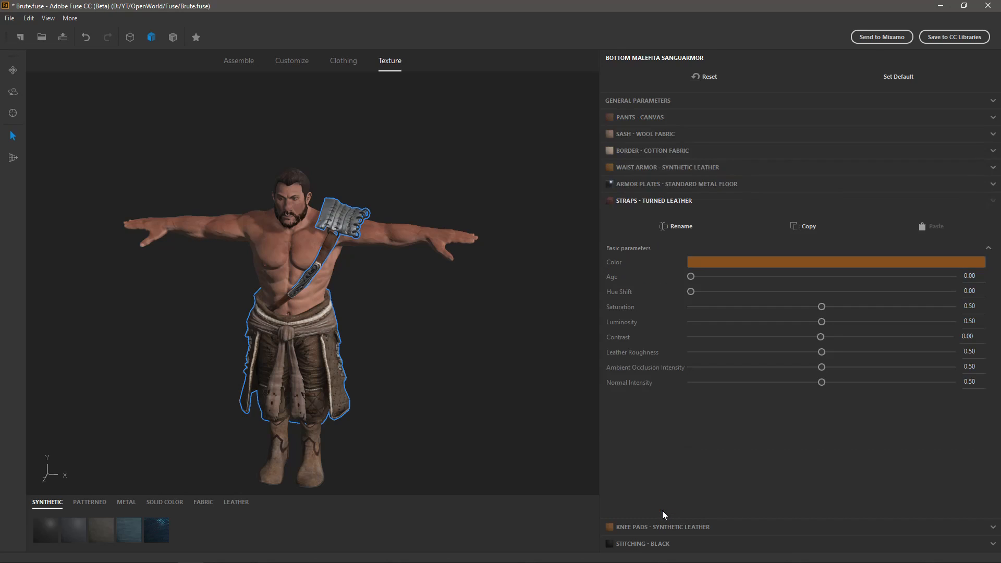
# - Examine the material parameters of the Sangu Armor's synthetic leather knee pads and turned leather straps
pyautogui.click(659, 527)
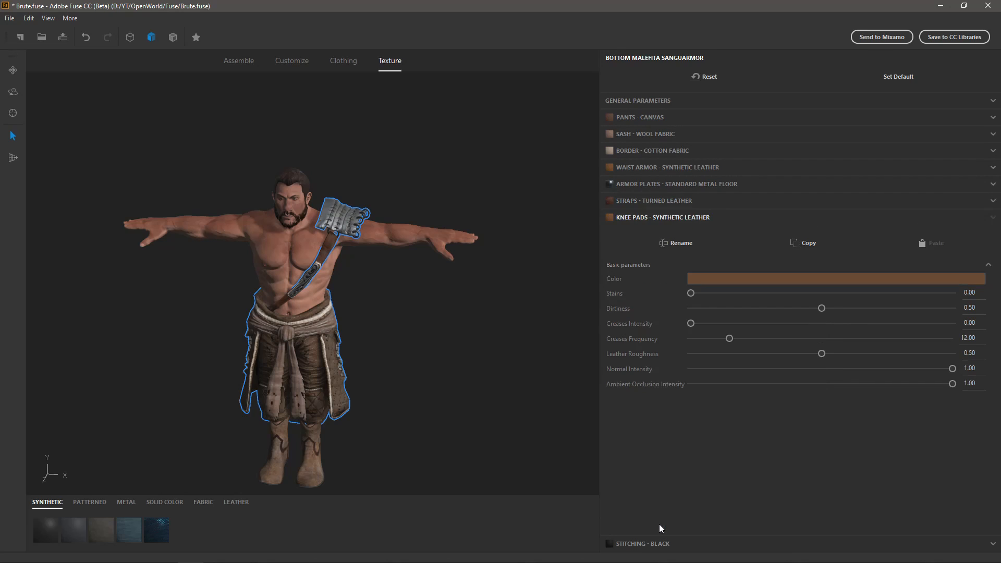
pyautogui.moveTo(430, 396)
pyautogui.mouseDown()
pyautogui.moveTo(502, 358)
pyautogui.moveTo(475, 380)
pyautogui.moveTo(414, 394)
pyautogui.mouseUp()
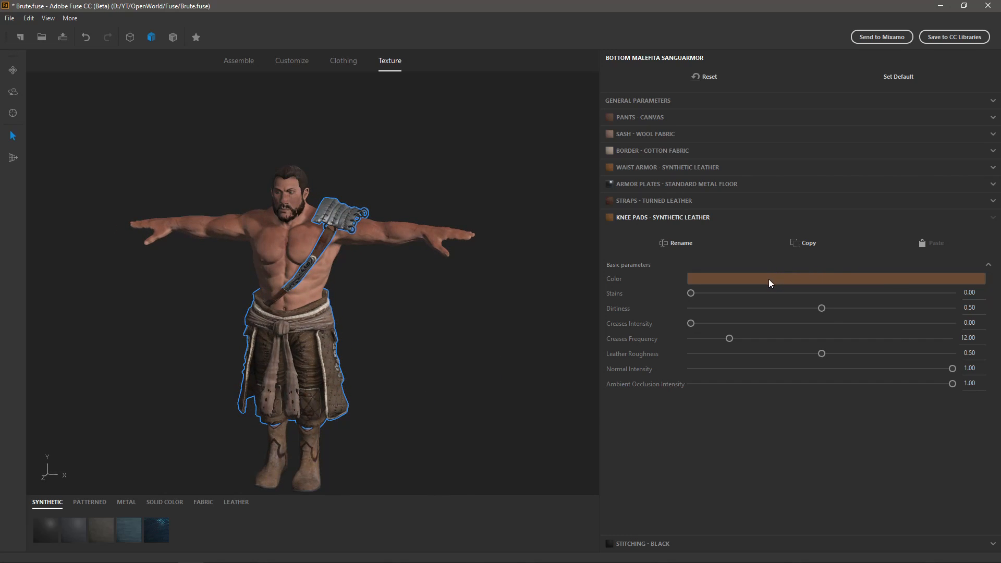
pyautogui.moveTo(541, 321)
pyautogui.mouseDown()
pyautogui.moveTo(458, 335)
pyautogui.moveTo(456, 321)
pyautogui.moveTo(534, 309)
pyautogui.mouseUp()
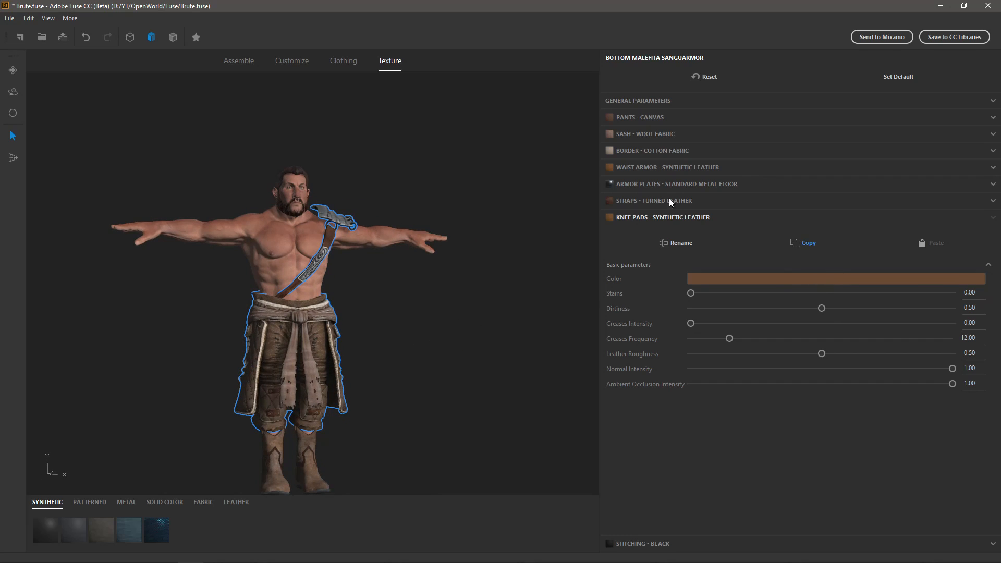
pyautogui.click(702, 199)
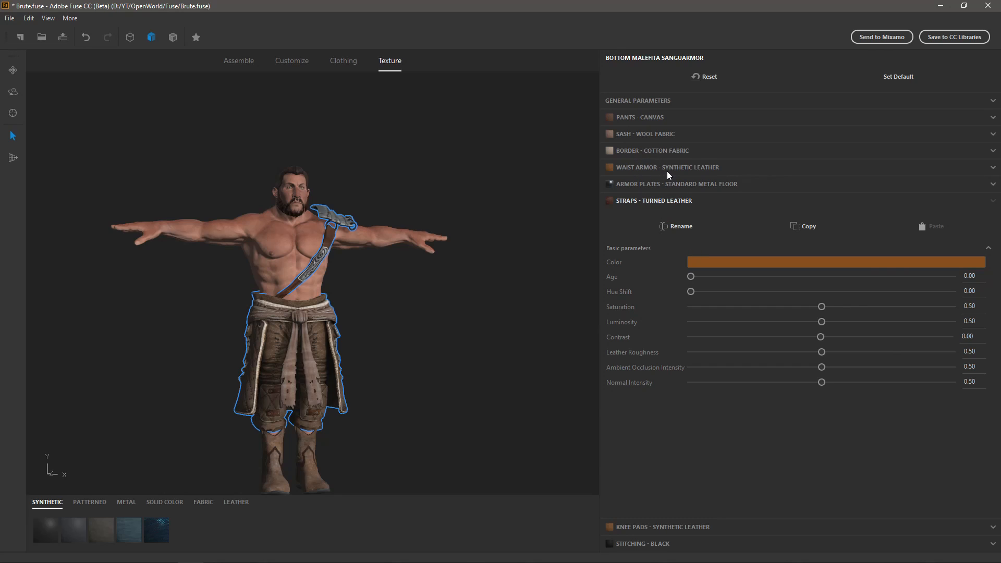
# - Try a light orange colour (RGB 253, 167, 105) on the canvas pants, cancelling the colour change
pyautogui.click(640, 118)
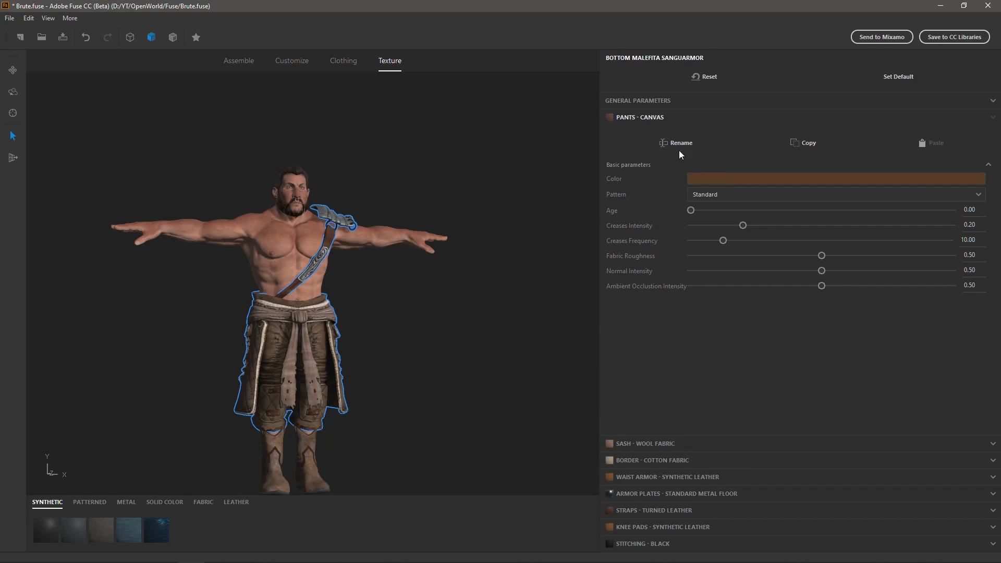
pyautogui.click(755, 181)
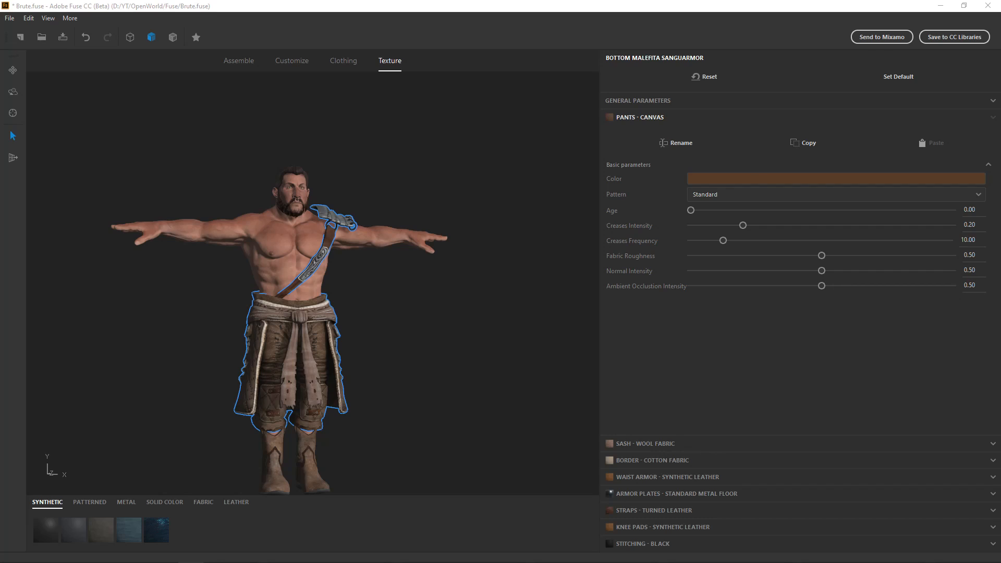
pyautogui.moveTo(916, 250); pyautogui.dragTo(595, 244)
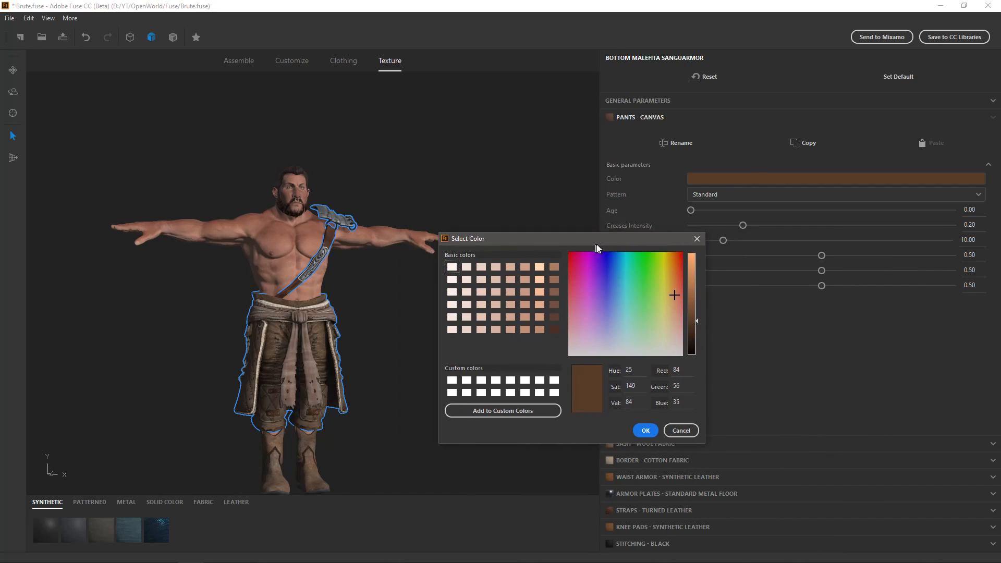
pyautogui.moveTo(700, 286); pyautogui.dragTo(696, 254)
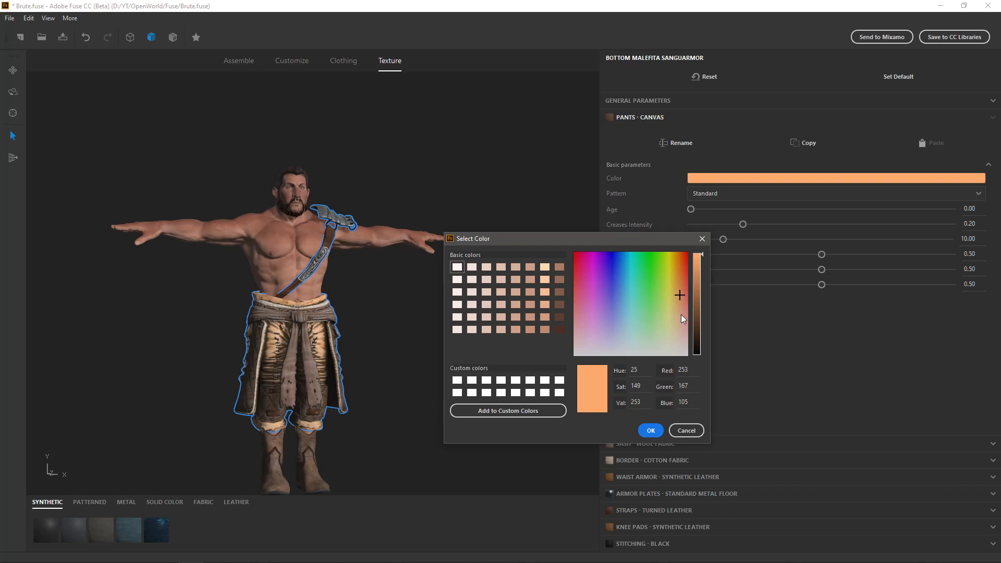
pyautogui.click(686, 430)
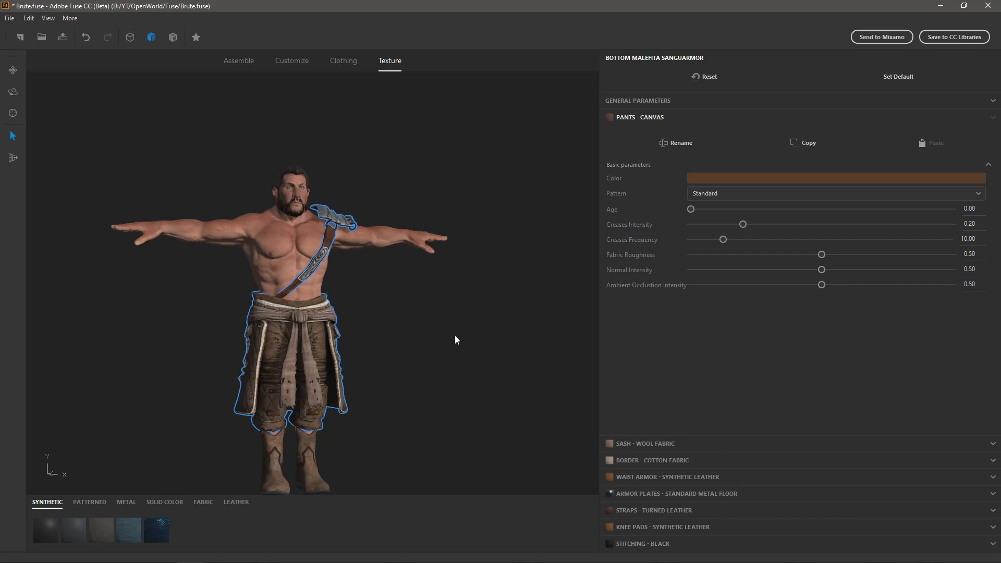
# - Send the character to Mixamo under the name Brute
pyautogui.moveTo(391, 306); pyautogui.dragTo(469, 315)
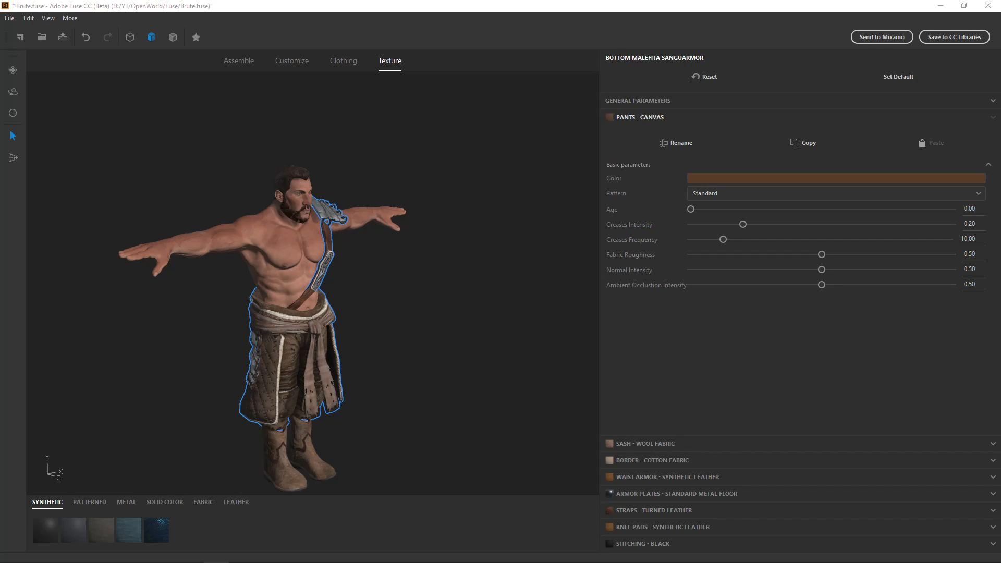
pyautogui.click(874, 38)
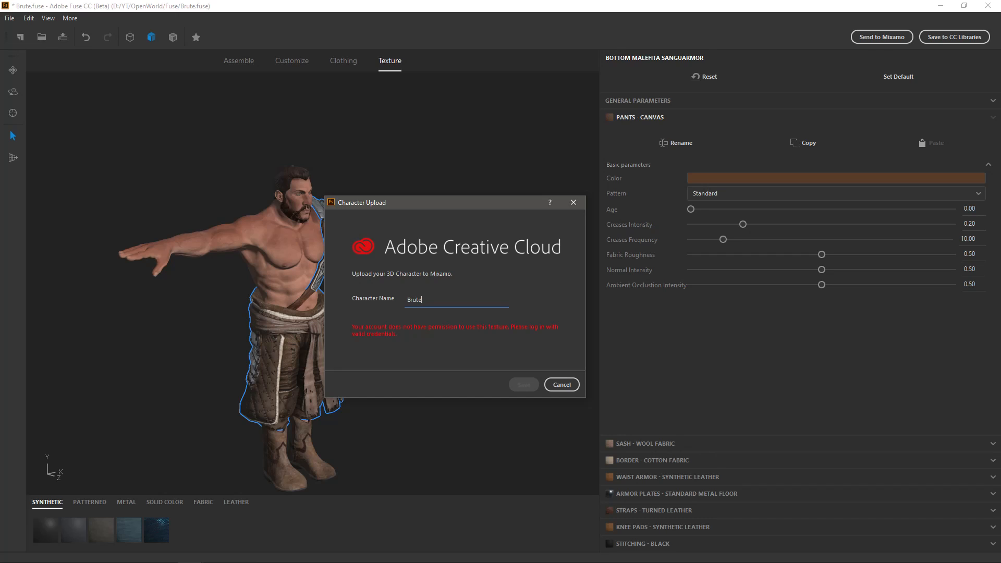
pyautogui.click(495, 476)
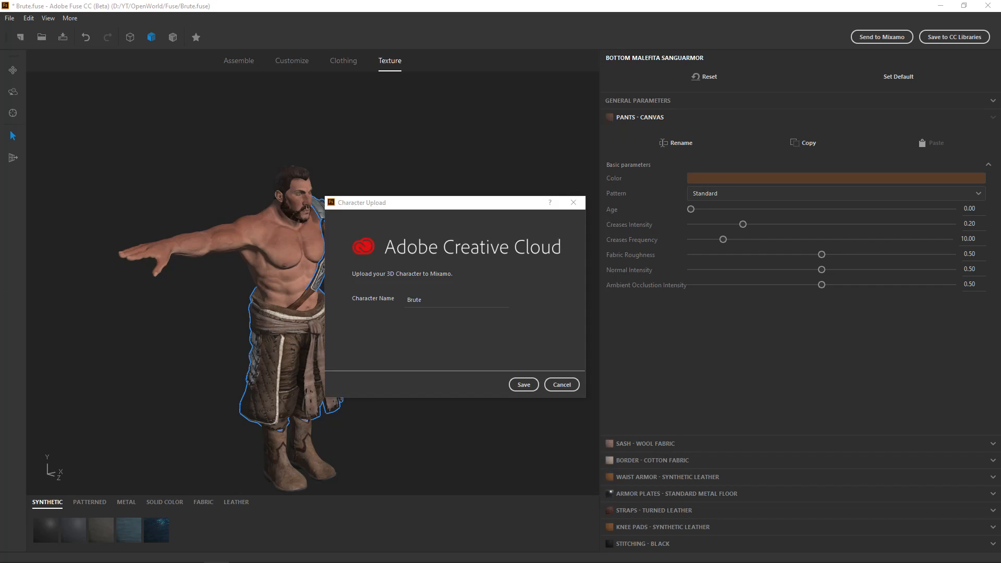
pyautogui.click(465, 299)
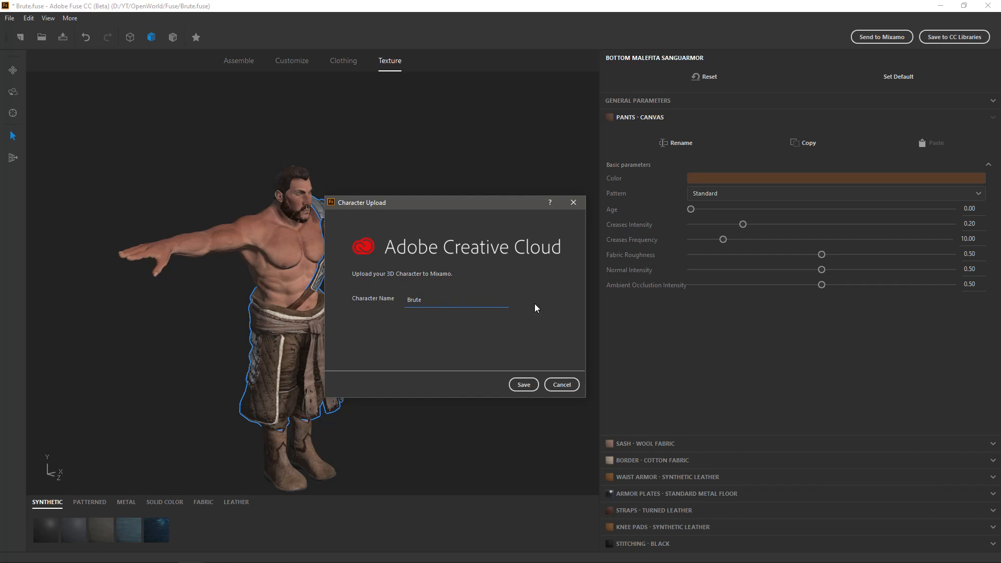
pyautogui.click(517, 383)
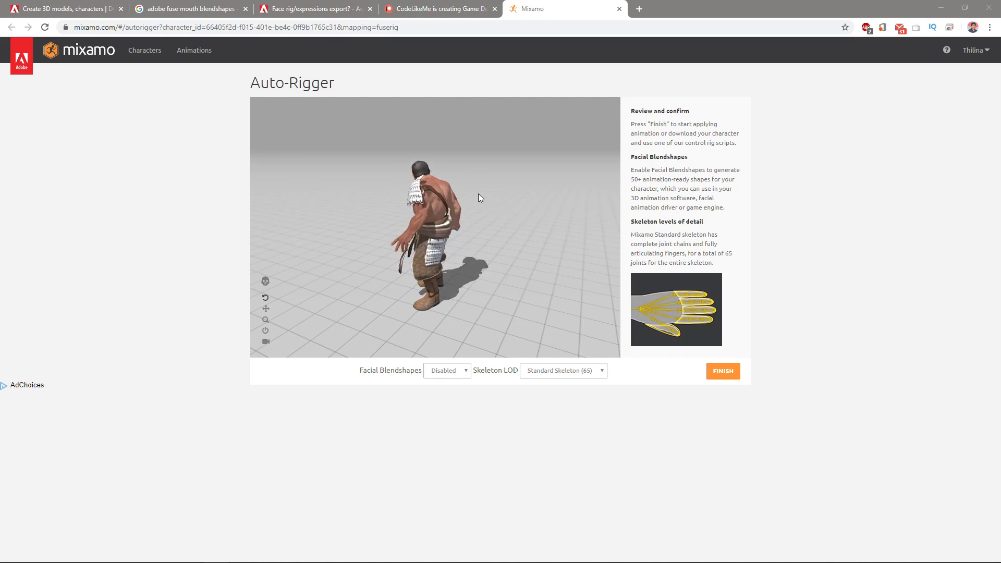
# - Inspect the uploaded character in Mixamo's Auto-Rigger in the browser and review the available Skeleton LOD options
pyautogui.moveTo(371, 195); pyautogui.dragTo(399, 179)
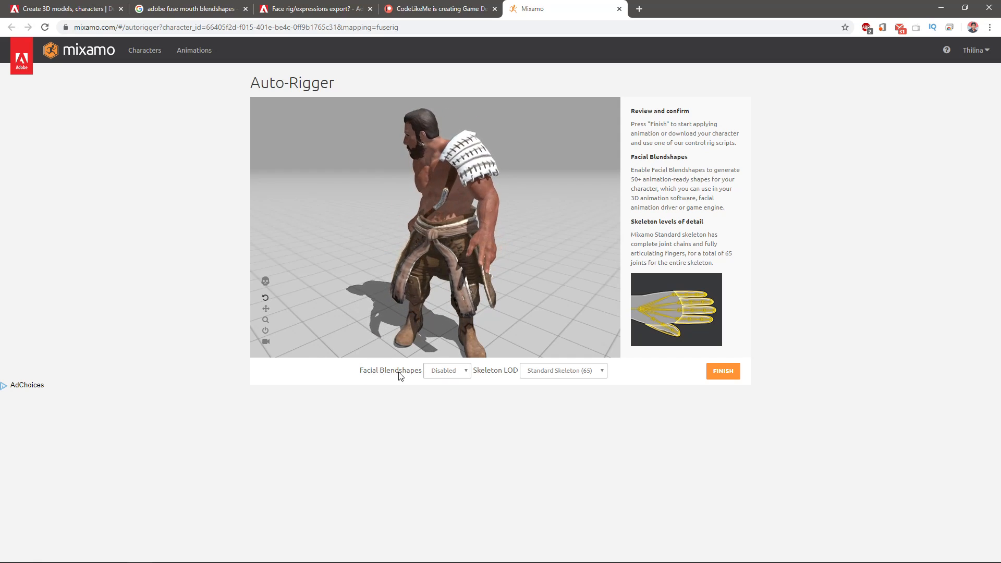
pyautogui.click(558, 370)
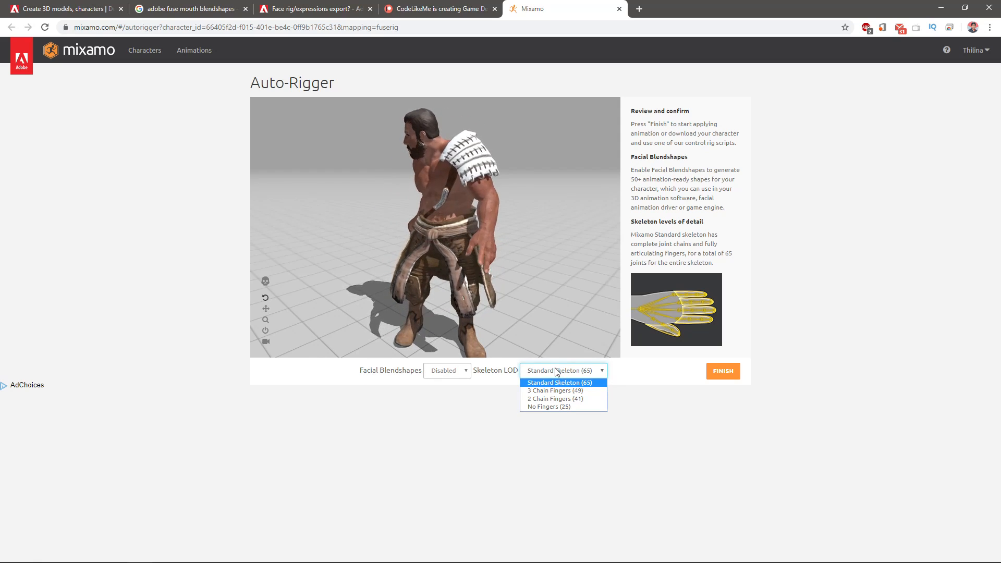
pyautogui.click(493, 402)
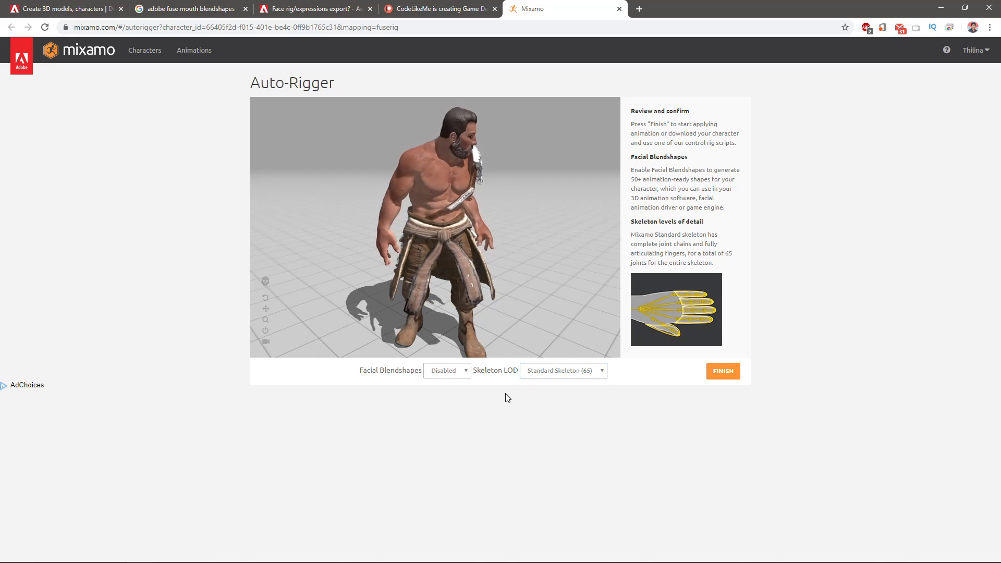
pyautogui.click(536, 368)
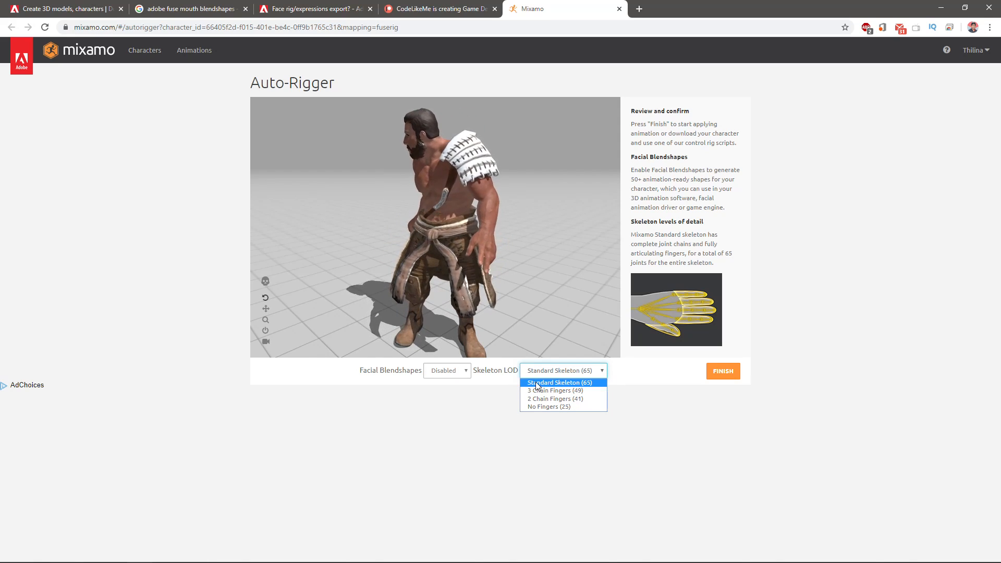
pyautogui.click(463, 391)
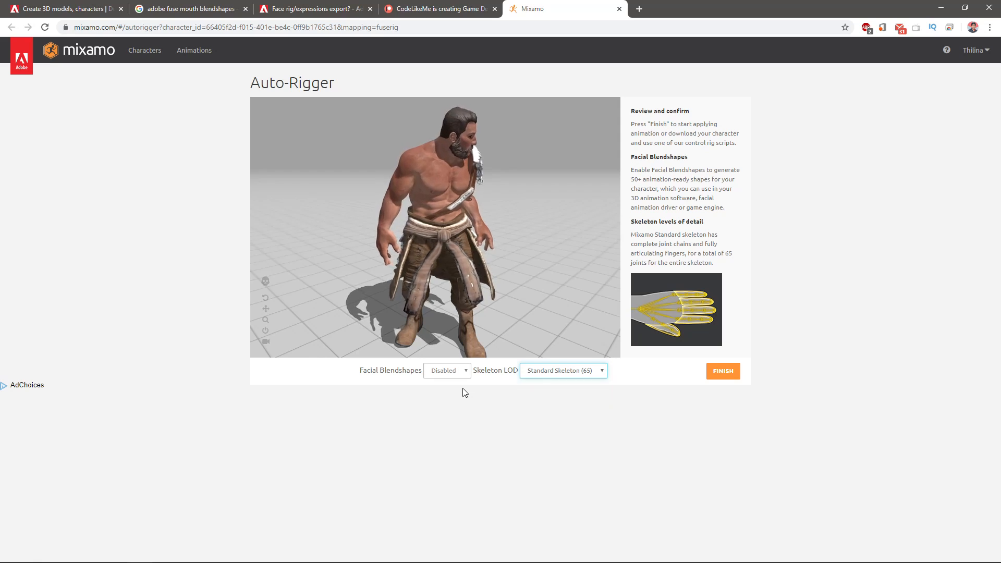
# - Enable Facial Blendshapes for the character and update the rig
pyautogui.click(438, 372)
pyautogui.click(436, 381)
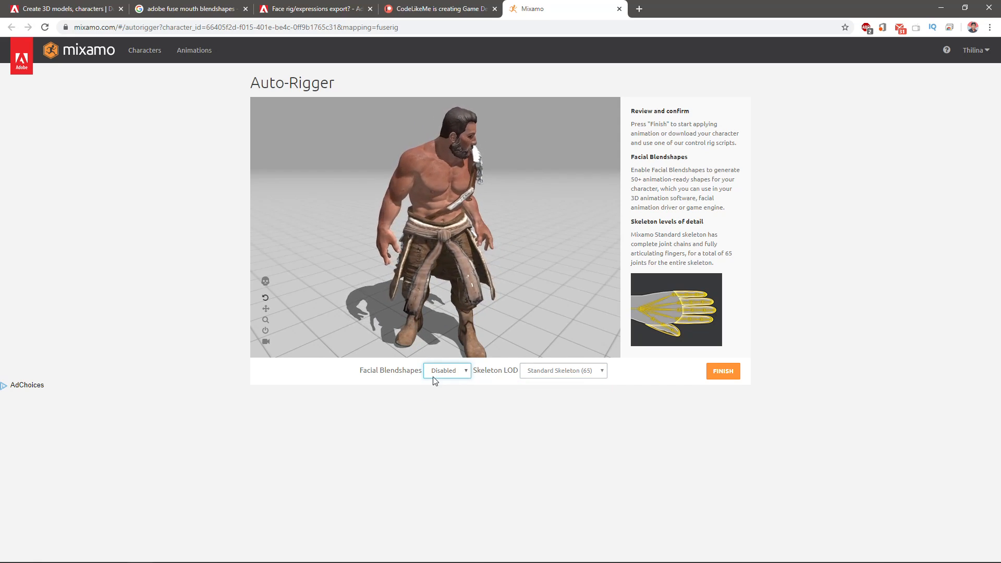
pyautogui.click(437, 373)
pyautogui.click(441, 391)
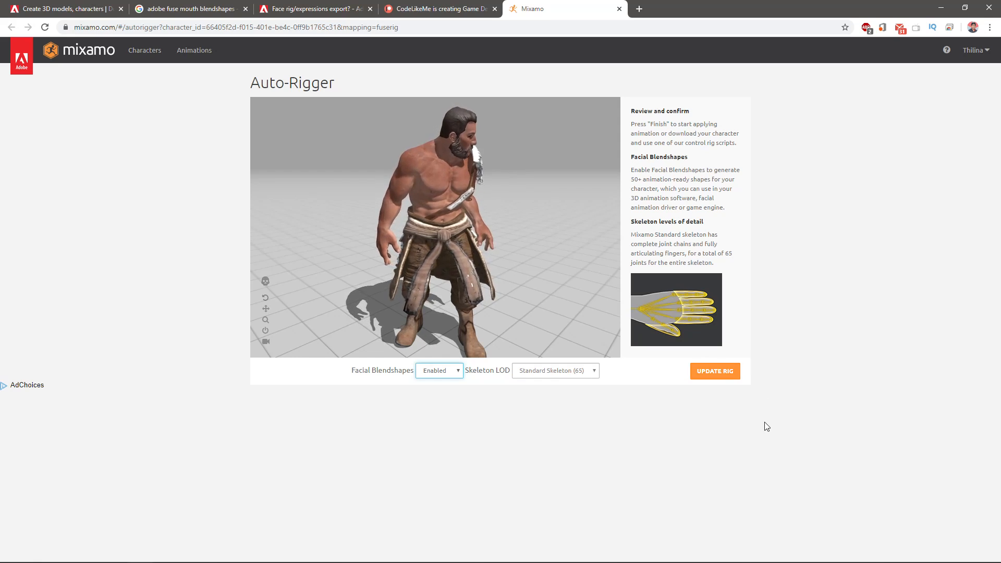
pyautogui.click(718, 372)
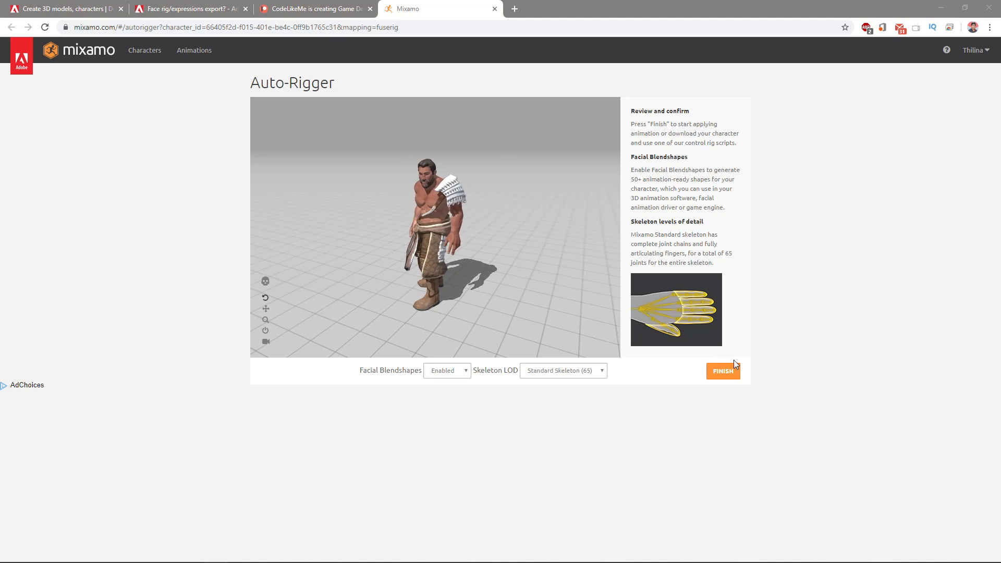
# - Finish the auto-rigging with the Standard Skeleton (65), accept the new character in place of the previous one and proceed to animating it
pyautogui.click(596, 372)
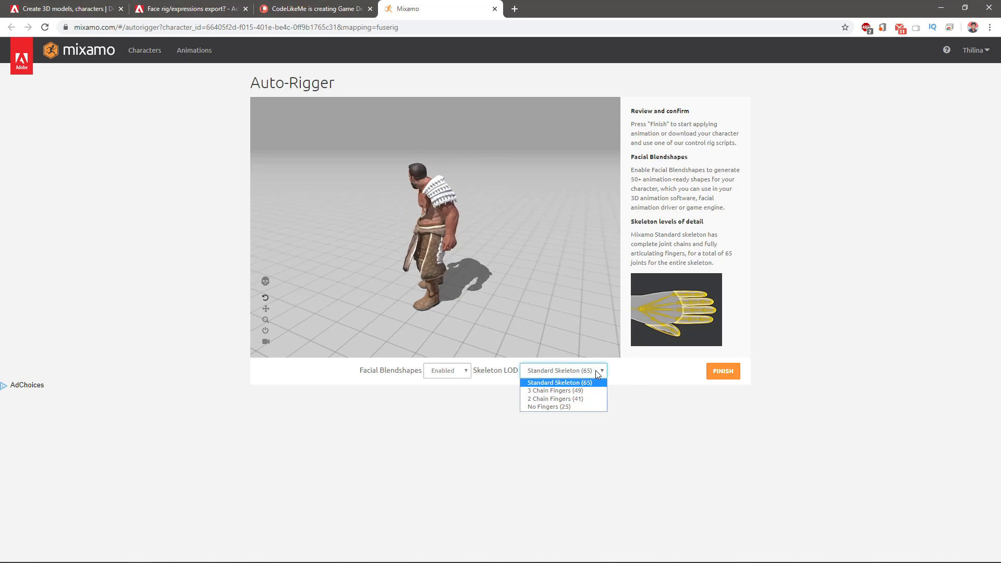
pyautogui.click(673, 394)
pyautogui.click(721, 370)
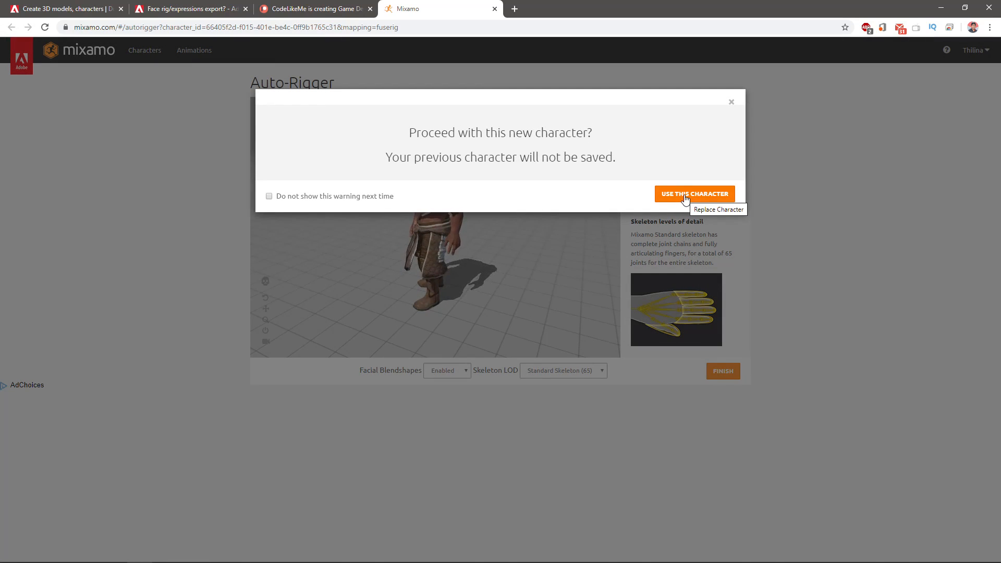
pyautogui.click(685, 199)
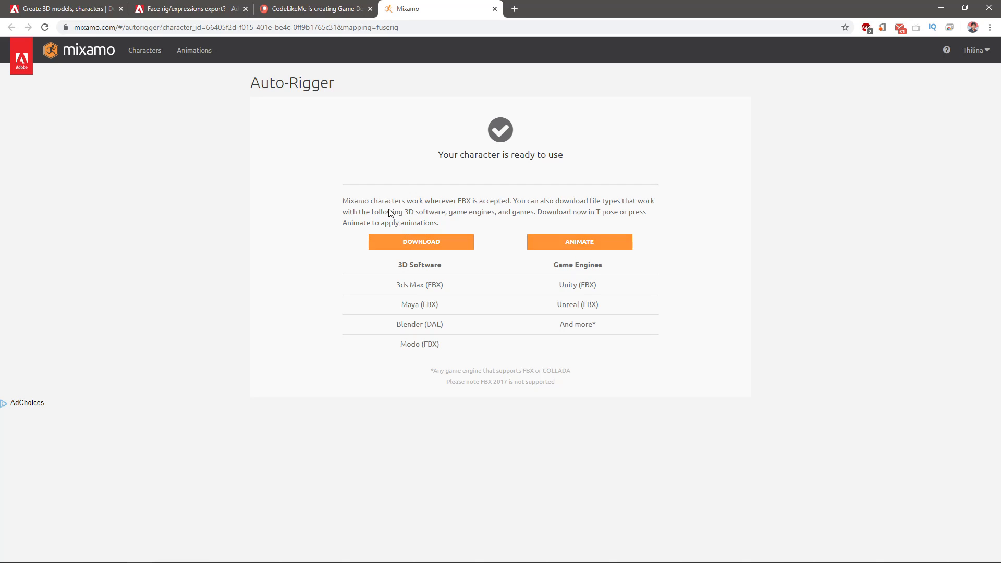
pyautogui.click(567, 244)
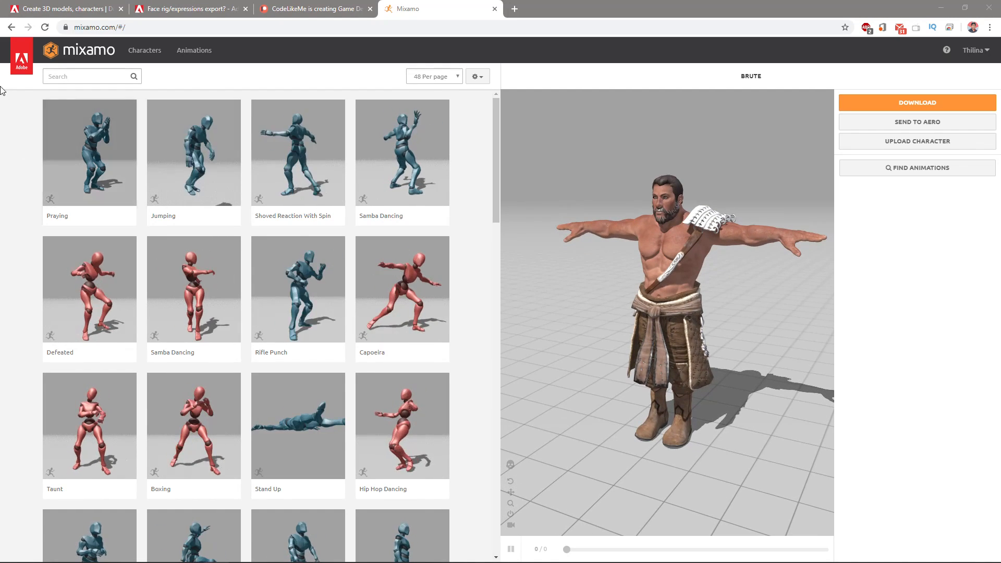
# - Search the animation library for "idle" and apply an Idle animation to the Brute
pyautogui.click(78, 77)
pyautogui.write('idle')
pyautogui.press('Return')
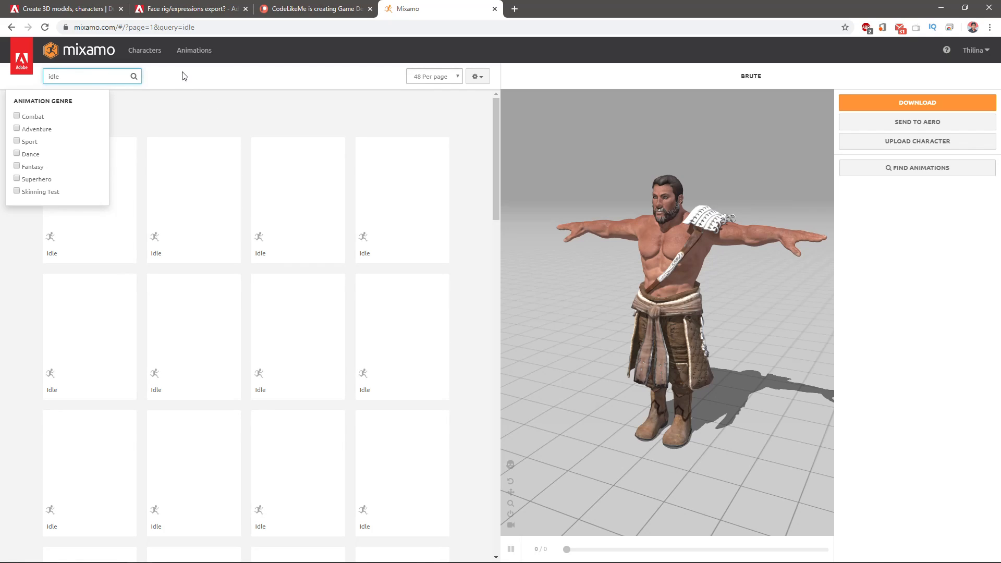
pyautogui.click(182, 76)
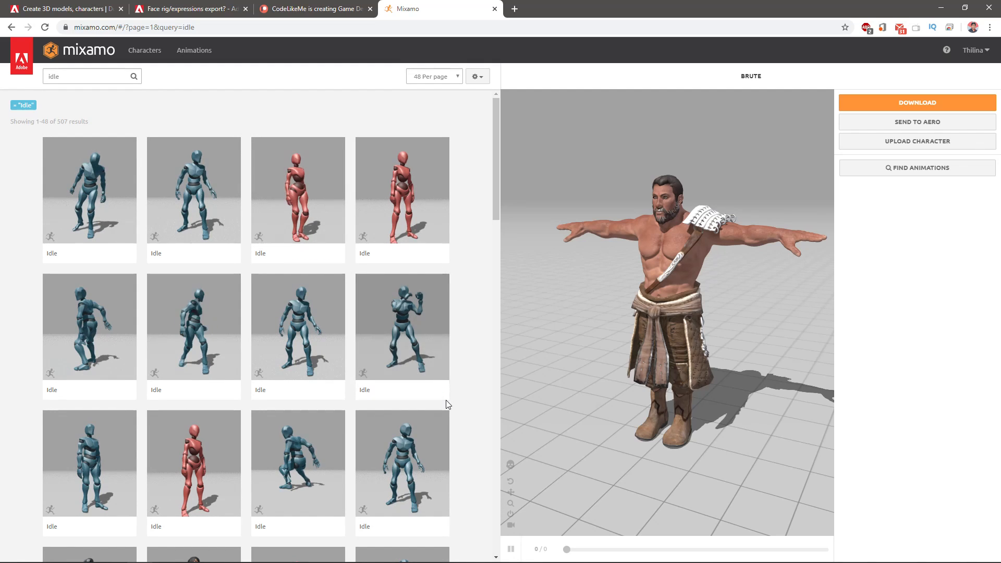
pyautogui.click(74, 461)
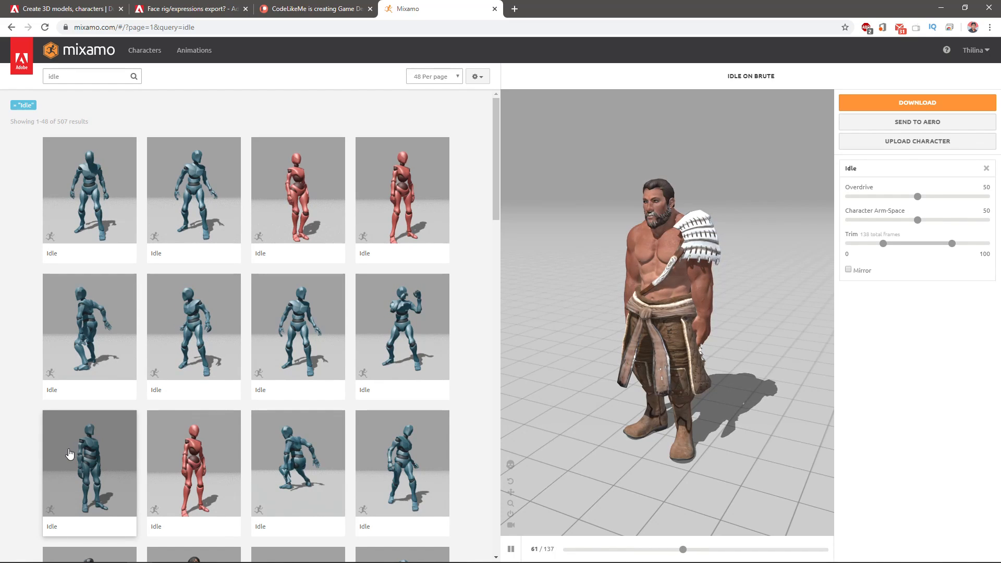
pyautogui.scroll(-5, 266, 453)
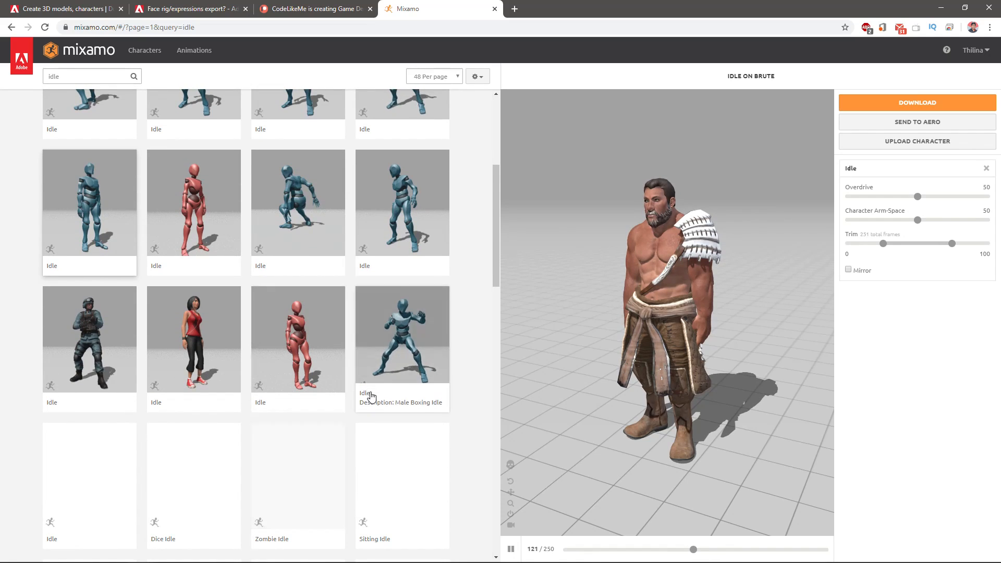
pyautogui.scroll(-4, 375, 395)
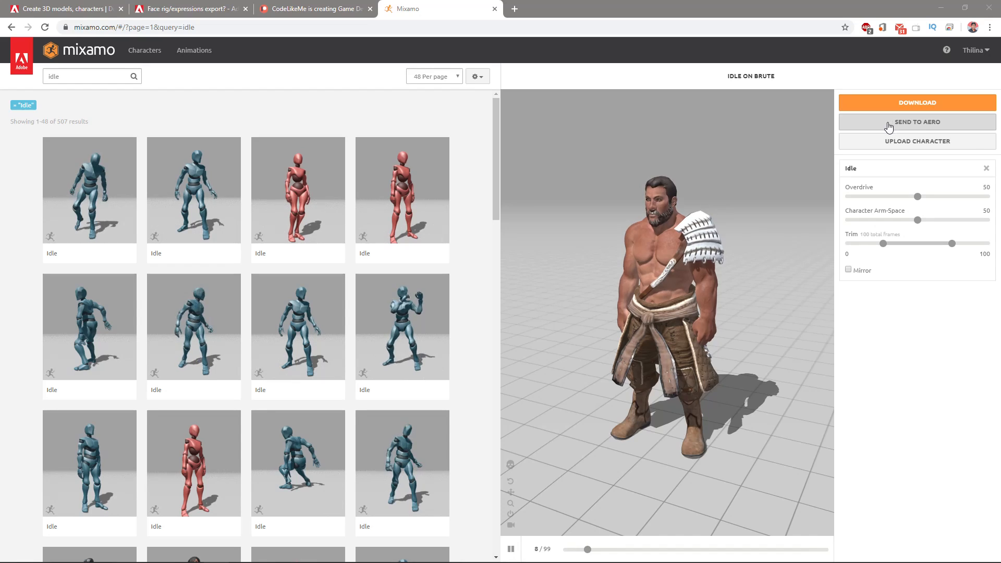
# - Download the Brute with its Idle animation as FBX with skin, 30 frames per second and no keyframe reduction
pyautogui.click(907, 104)
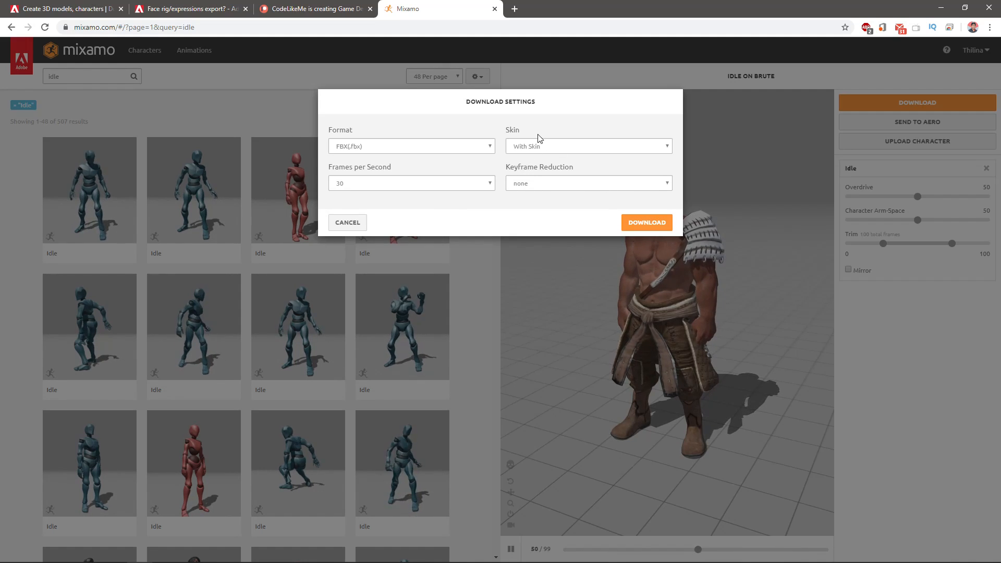
pyautogui.click(636, 219)
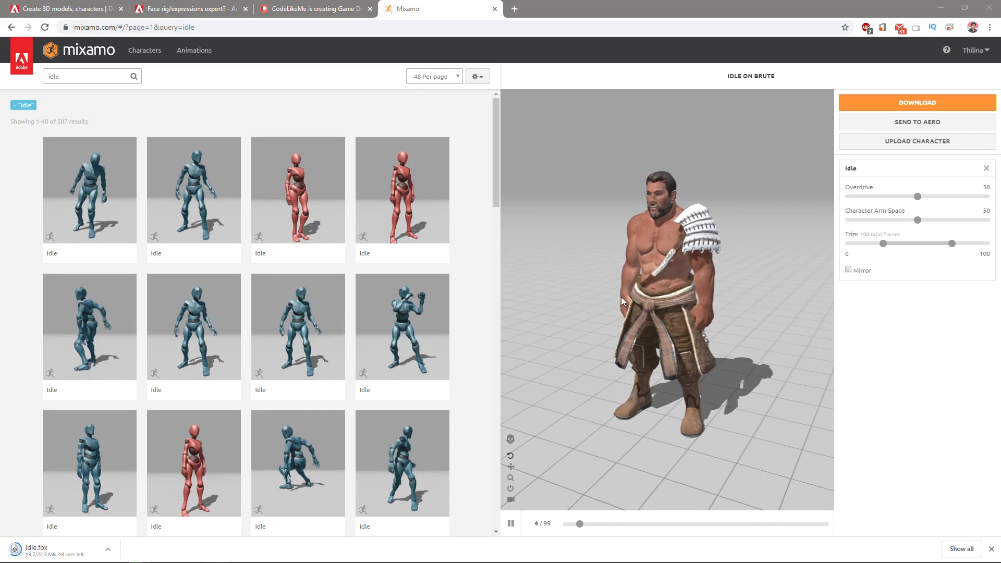
pyautogui.moveTo(596, 300); pyautogui.dragTo(649, 315)
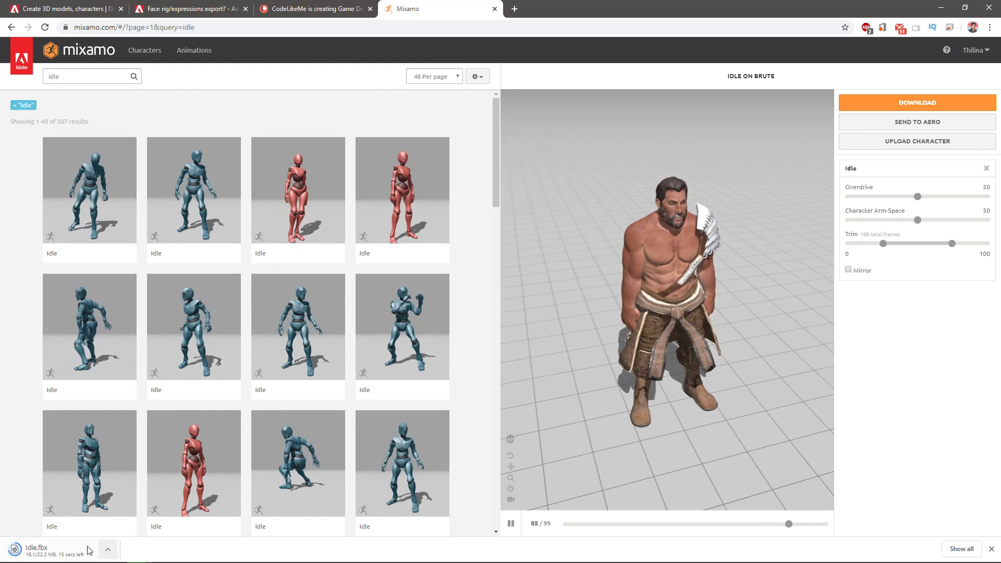
pyautogui.moveTo(631, 278); pyautogui.dragTo(609, 258)
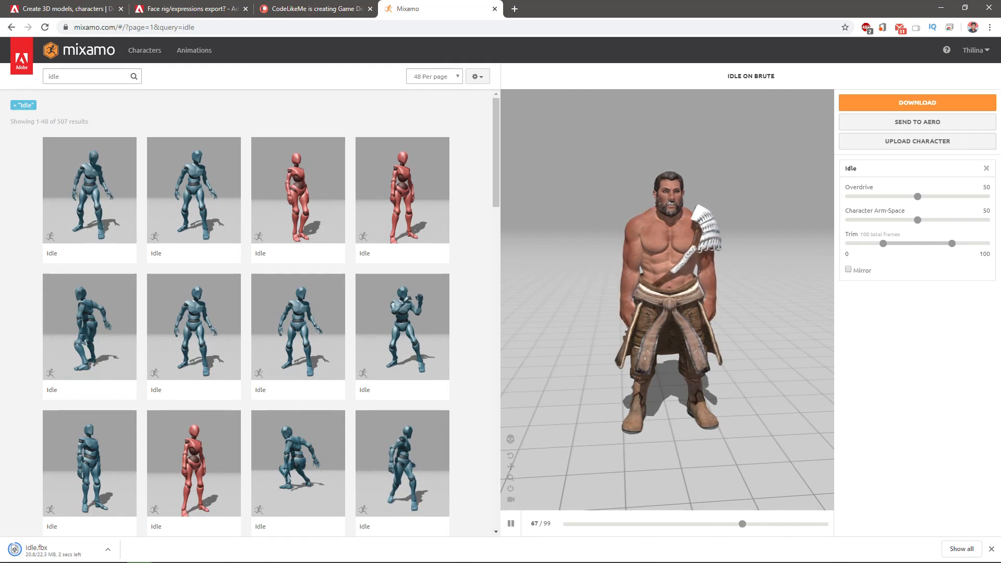